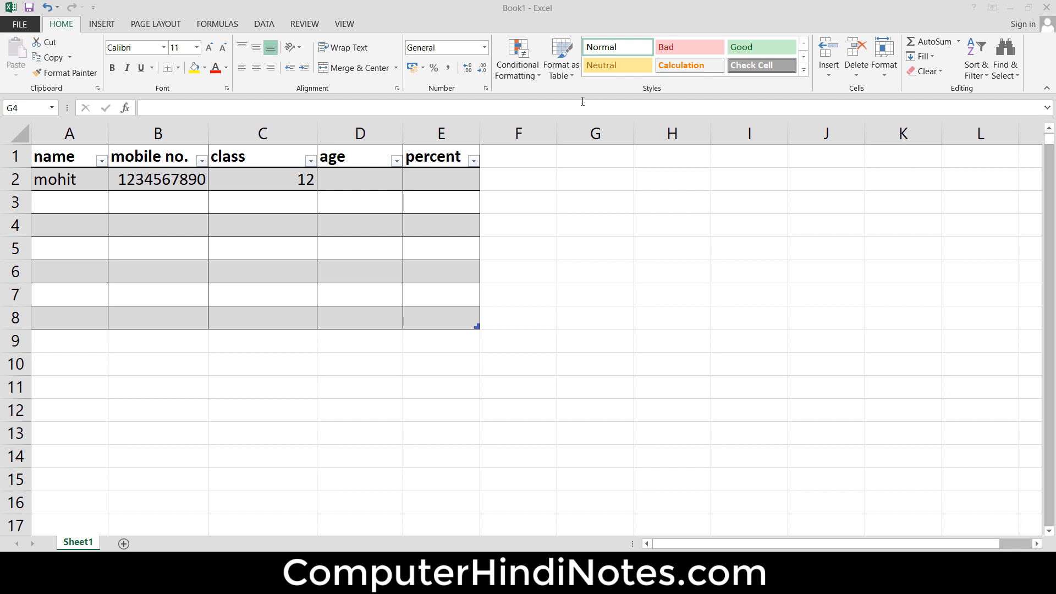
# - Clear the mobile number from cell B2 of the first record
pyautogui.click(265, 31)
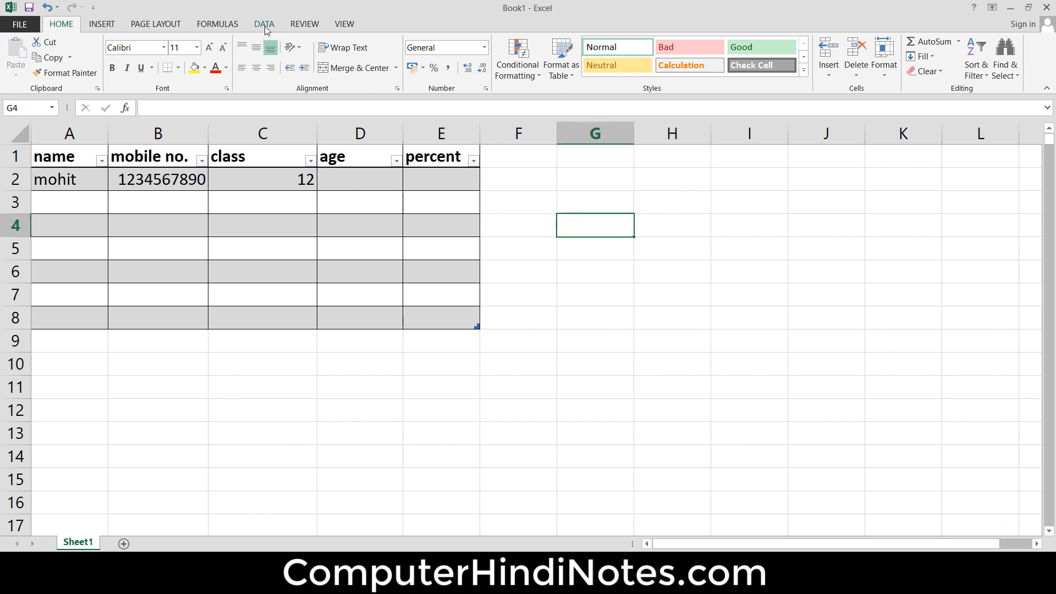
pyautogui.click(264, 26)
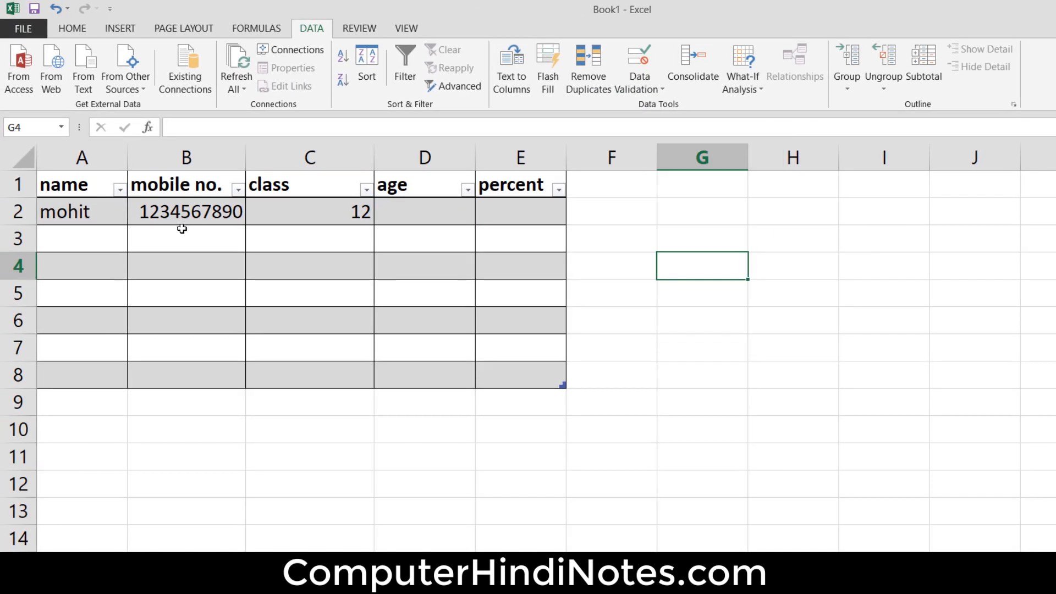
pyautogui.click(191, 219)
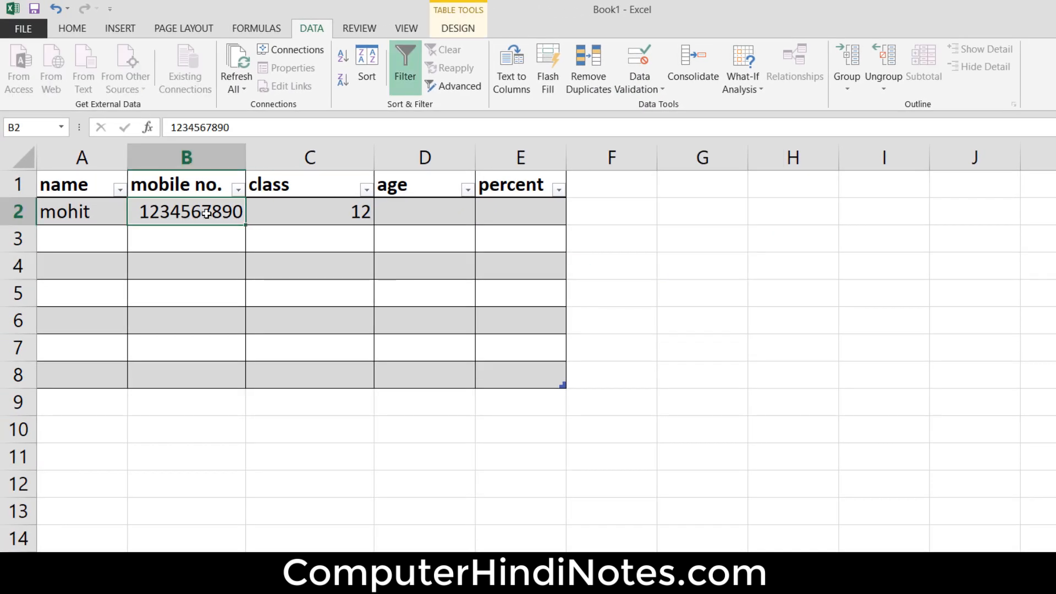
pyautogui.press('Delete')
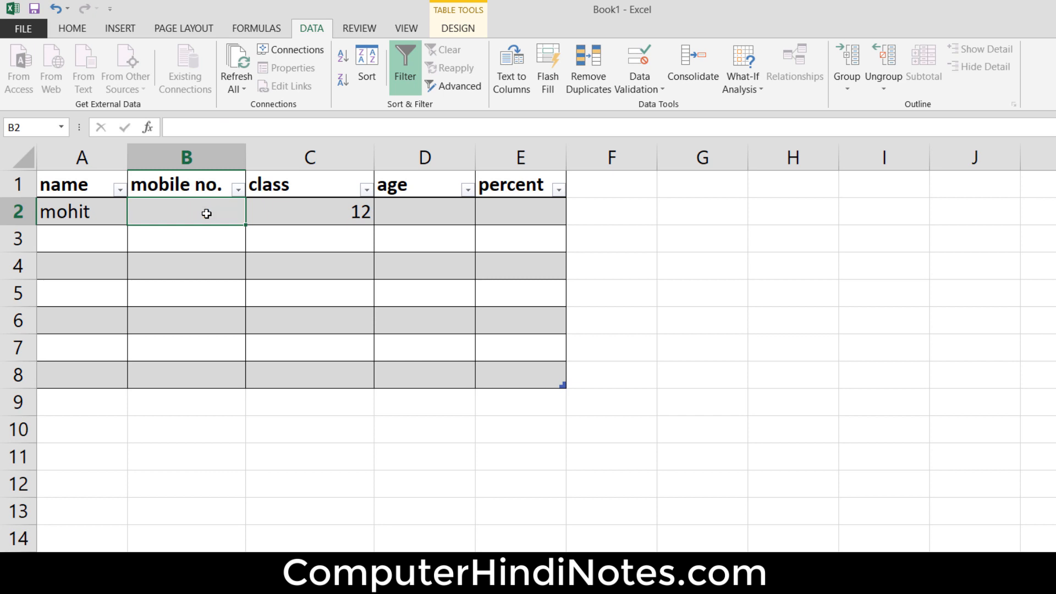
# - Add a data validation rule to the entire mobile no. column that allows only a text length equal to 10
pyautogui.click(203, 161)
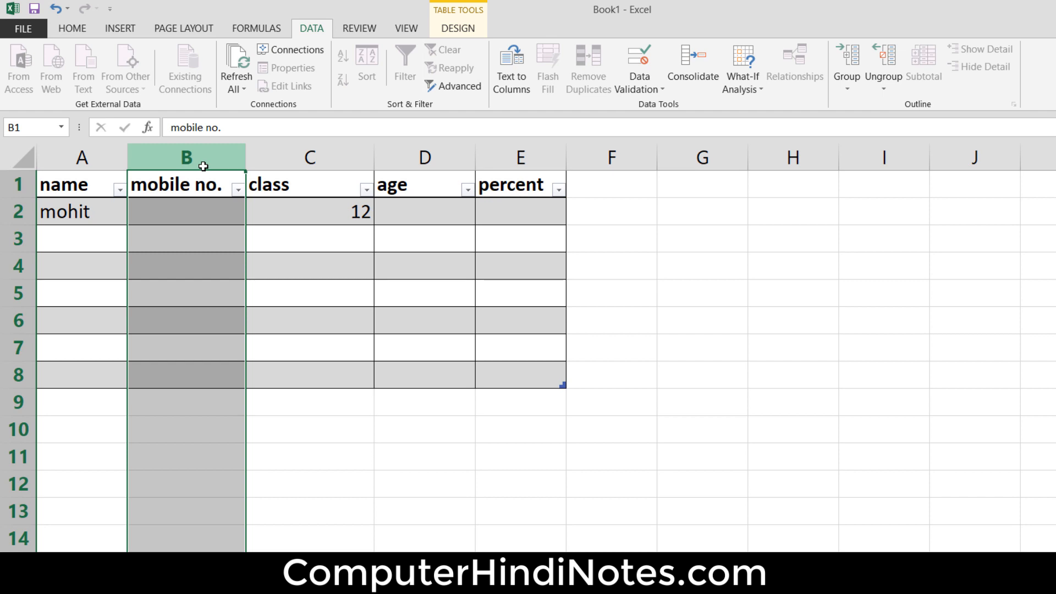
pyautogui.click(657, 90)
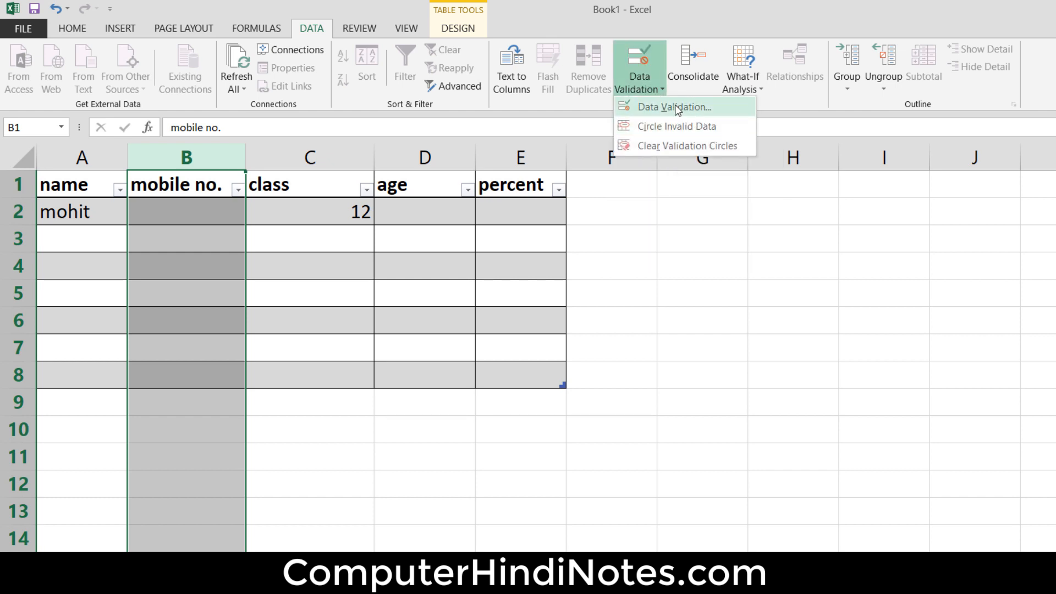
pyautogui.click(698, 105)
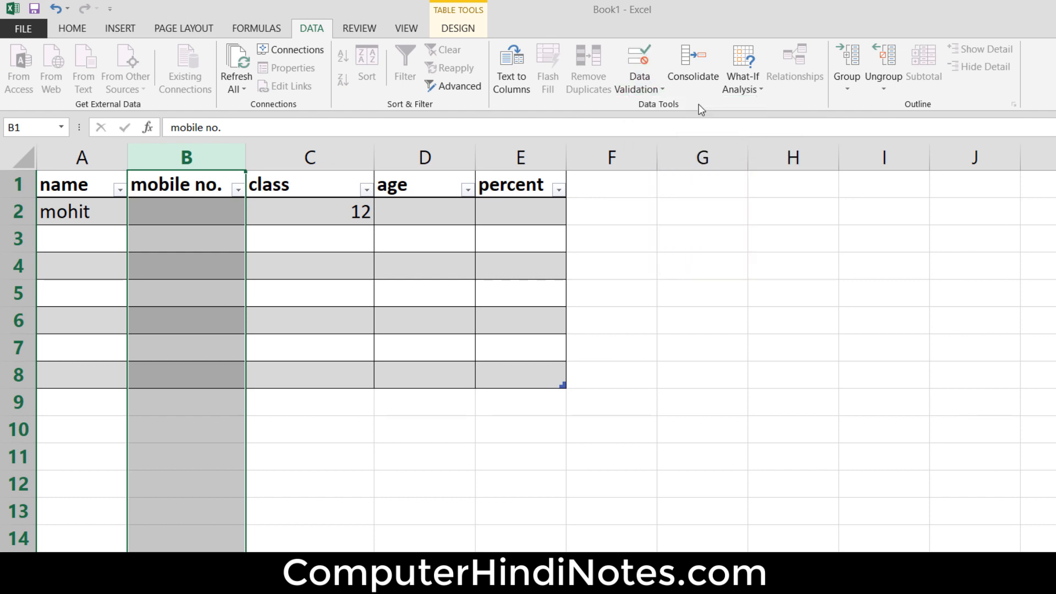
pyautogui.moveTo(764, 160); pyautogui.dragTo(581, 160)
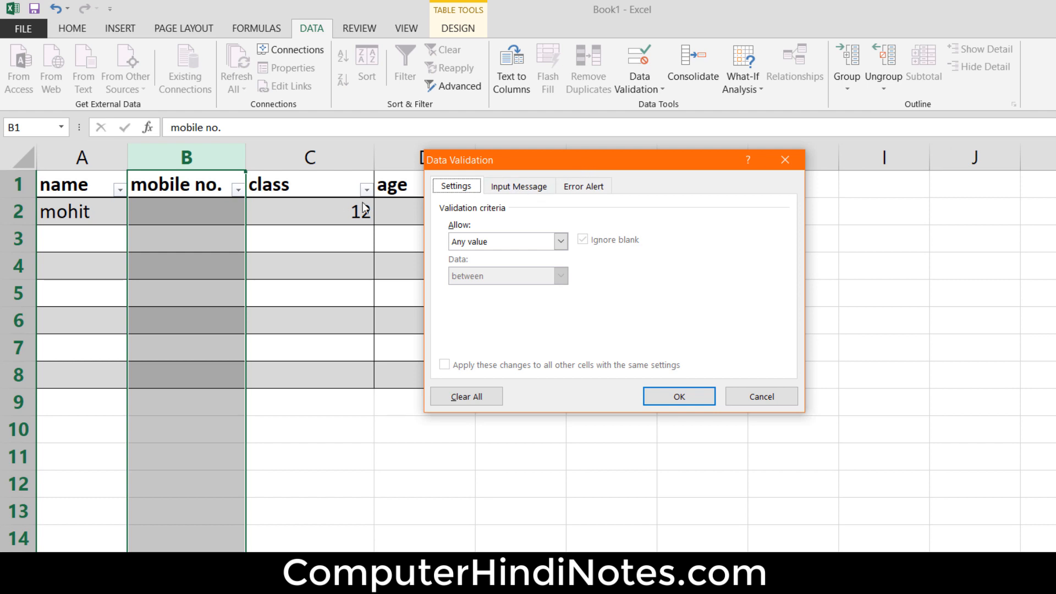
pyautogui.click(513, 242)
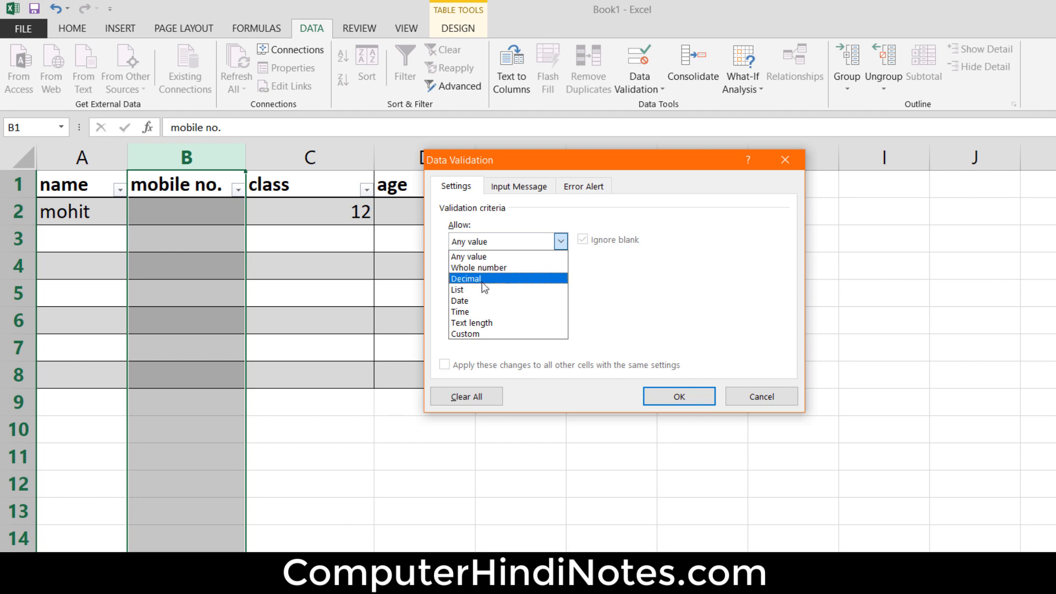
pyautogui.click(491, 322)
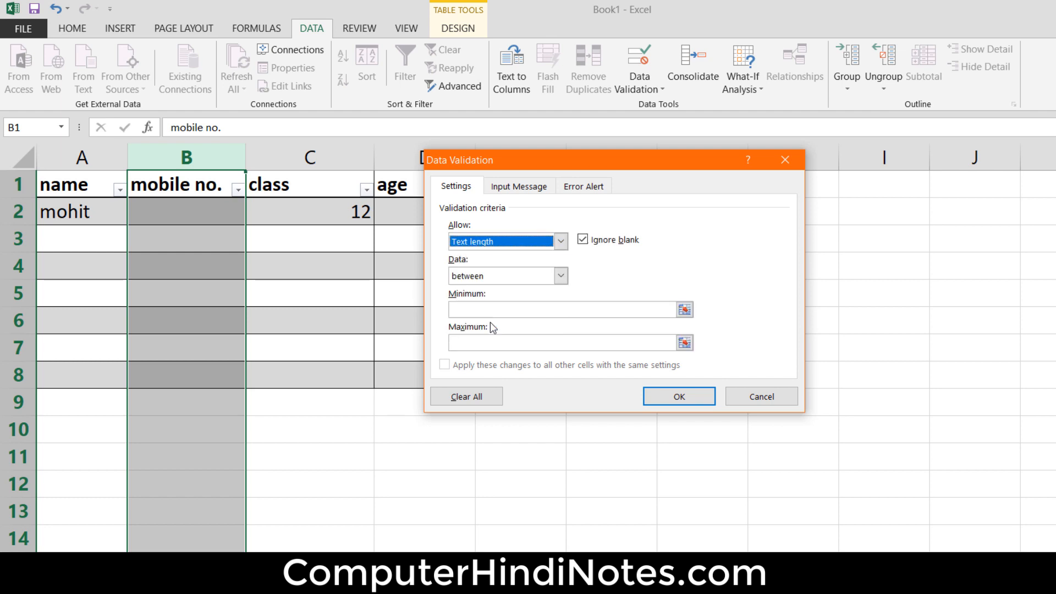
pyautogui.click(562, 277)
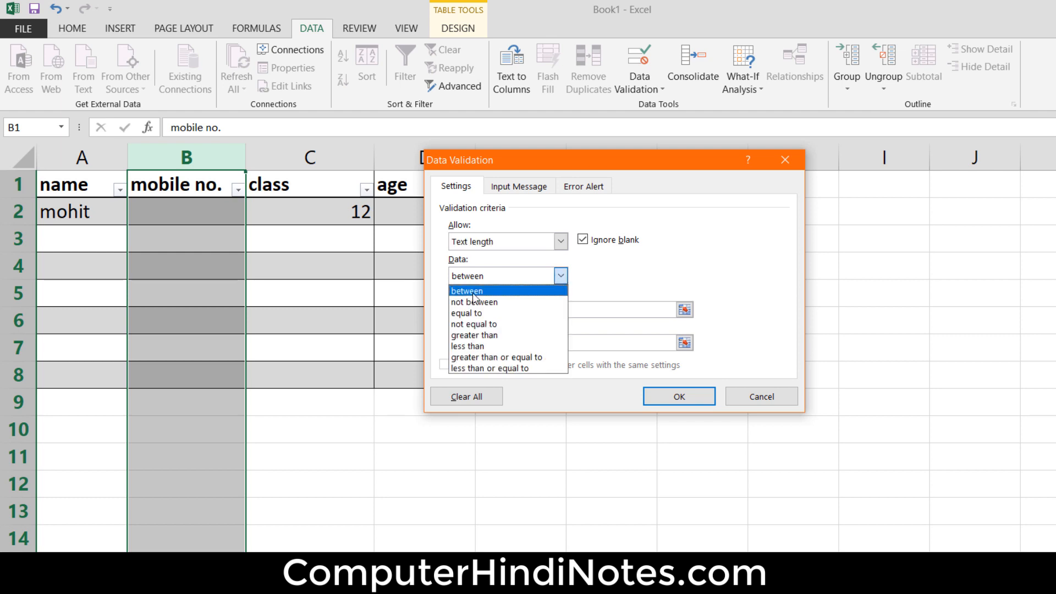
pyautogui.click(501, 313)
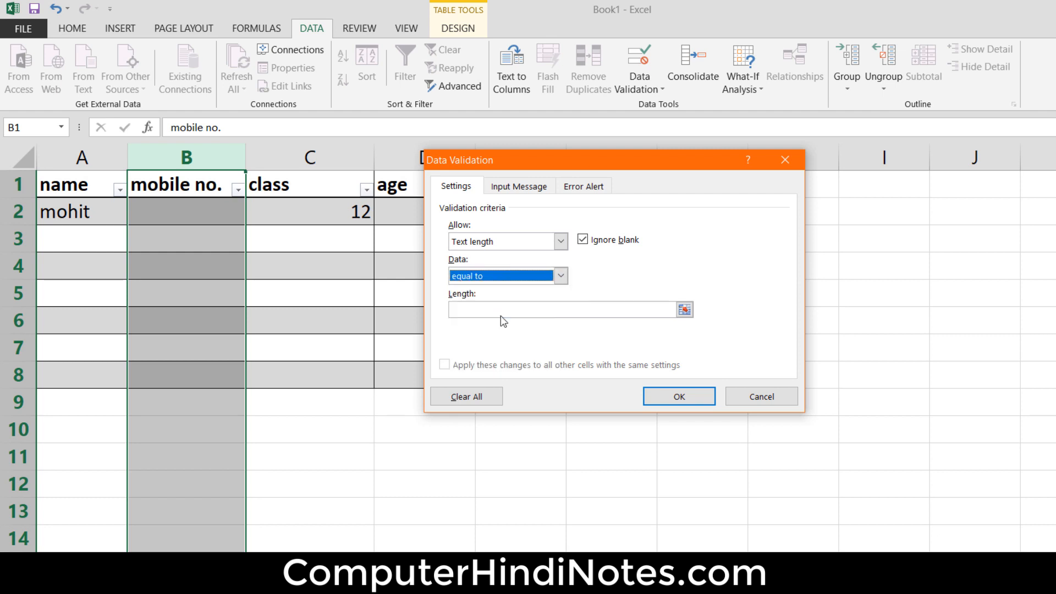
pyautogui.click(502, 313)
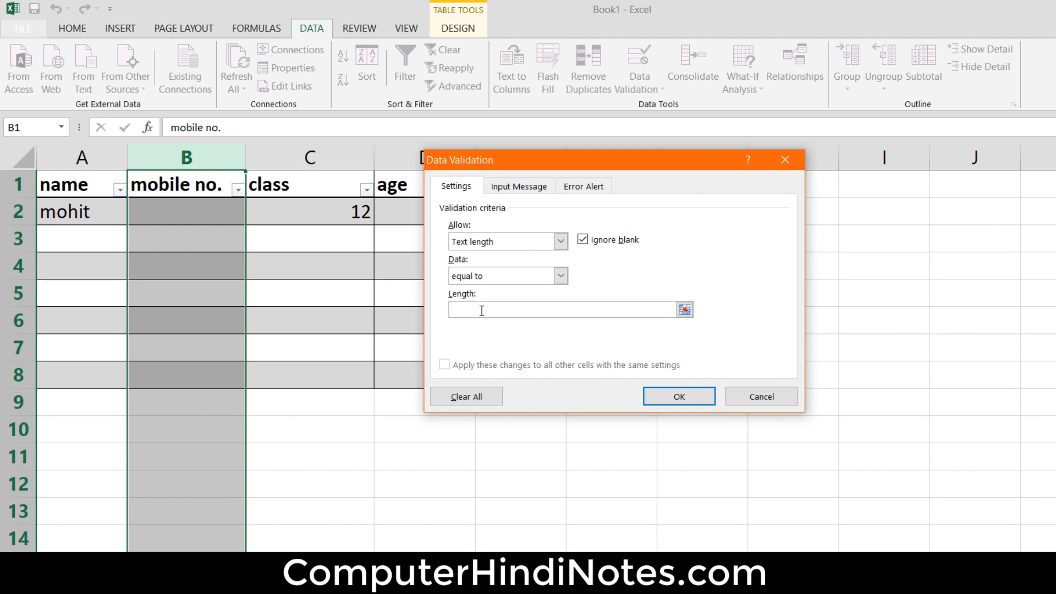
pyautogui.write('10')
# - Give the validation rule an input message titled "number" with the text "number should be 10"
pyautogui.click(512, 196)
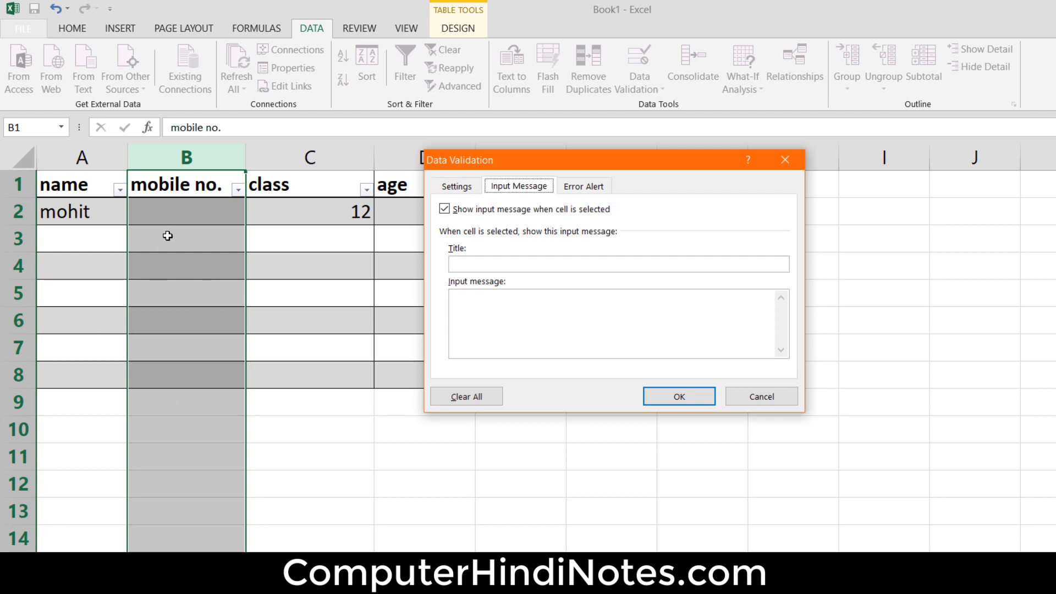
pyautogui.click(525, 261)
pyautogui.write('n')
pyautogui.write('ber')
pyautogui.click(542, 321)
pyautogui.write('number should be 10 numbe')
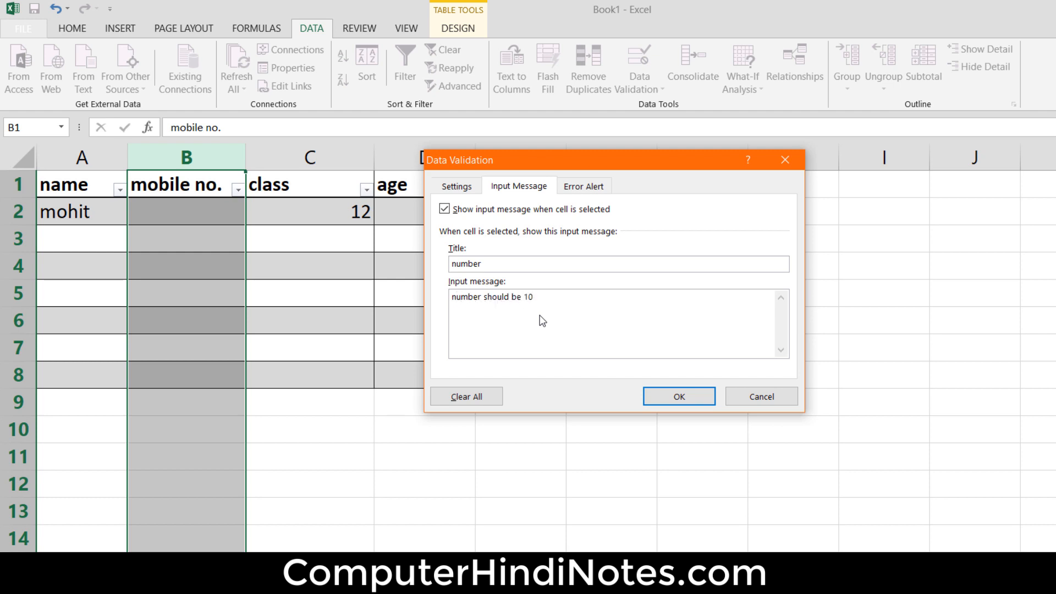
pyautogui.press('BackSpace')
pyautogui.press('BackSpace')
pyautogui.press('BackSpace')
pyautogui.press('BackSpace')
pyautogui.press('BackSpace')
# - Set the rule's error alert style to Stop and apply the validation to the mobile no. column
pyautogui.click(588, 193)
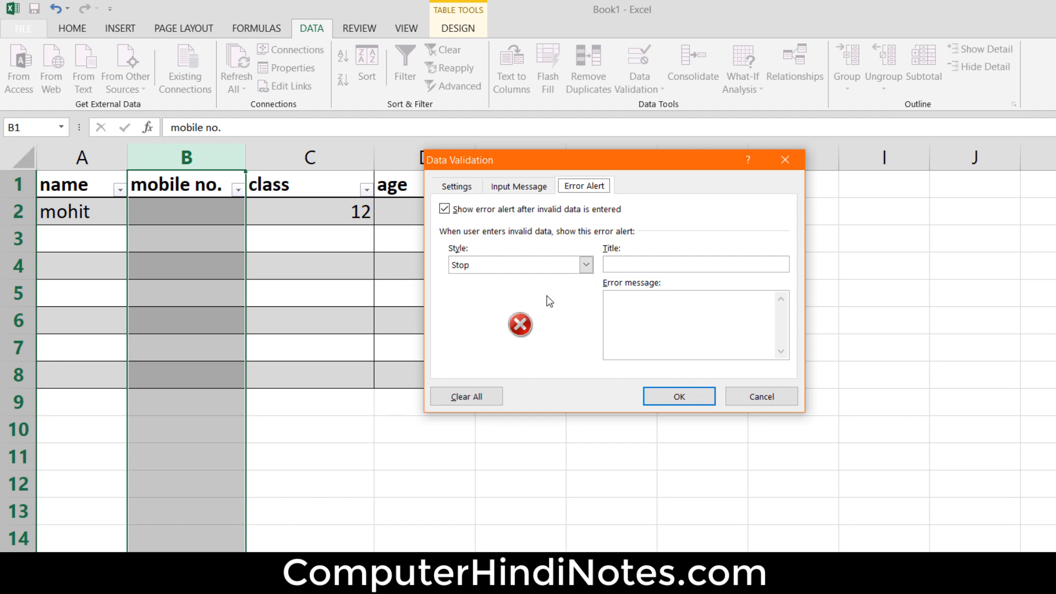
pyautogui.click(586, 265)
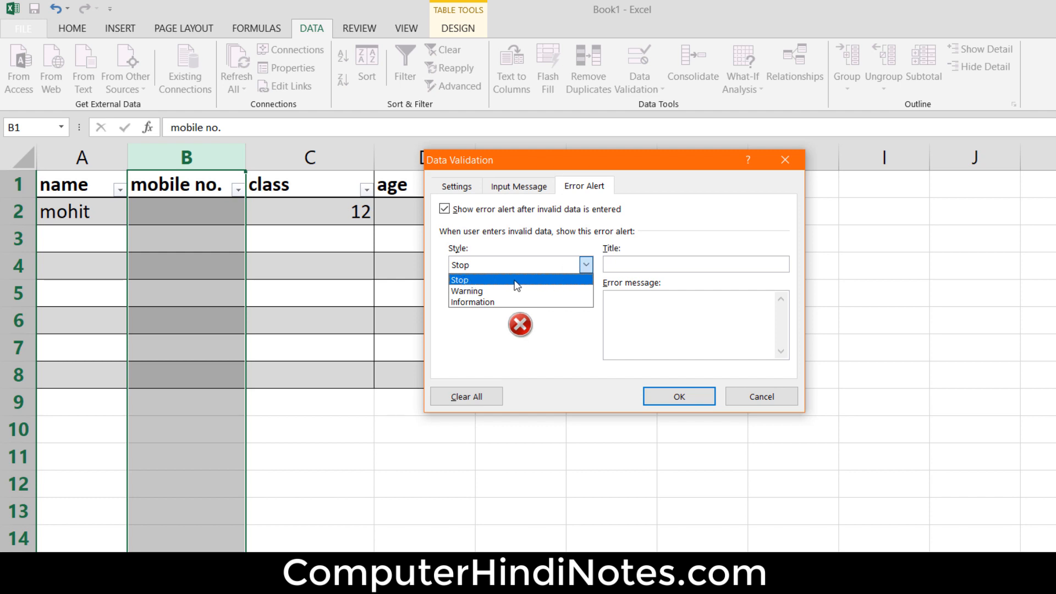
pyautogui.click(483, 282)
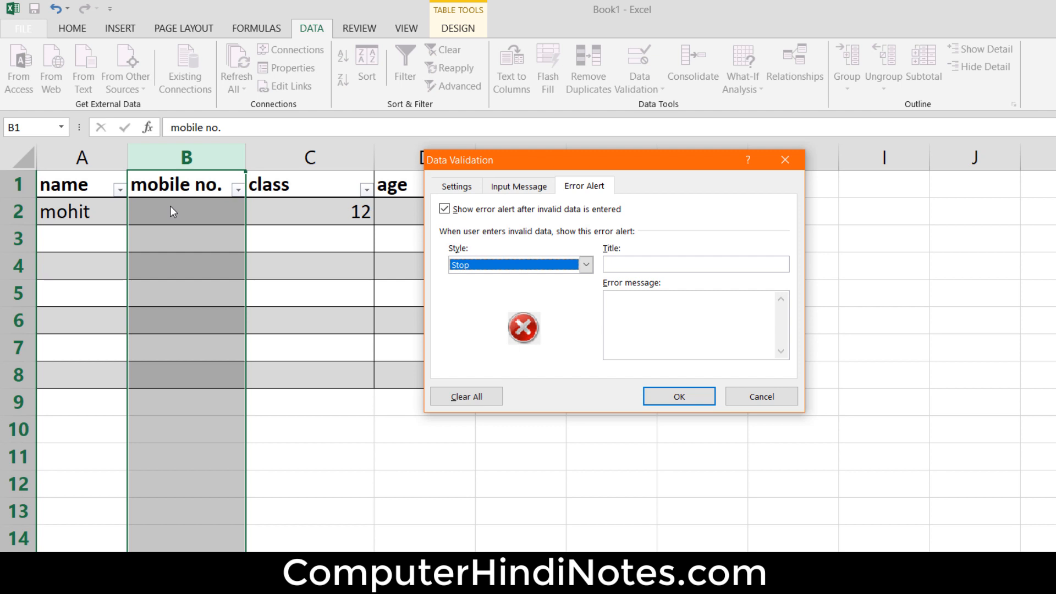
pyautogui.click(699, 403)
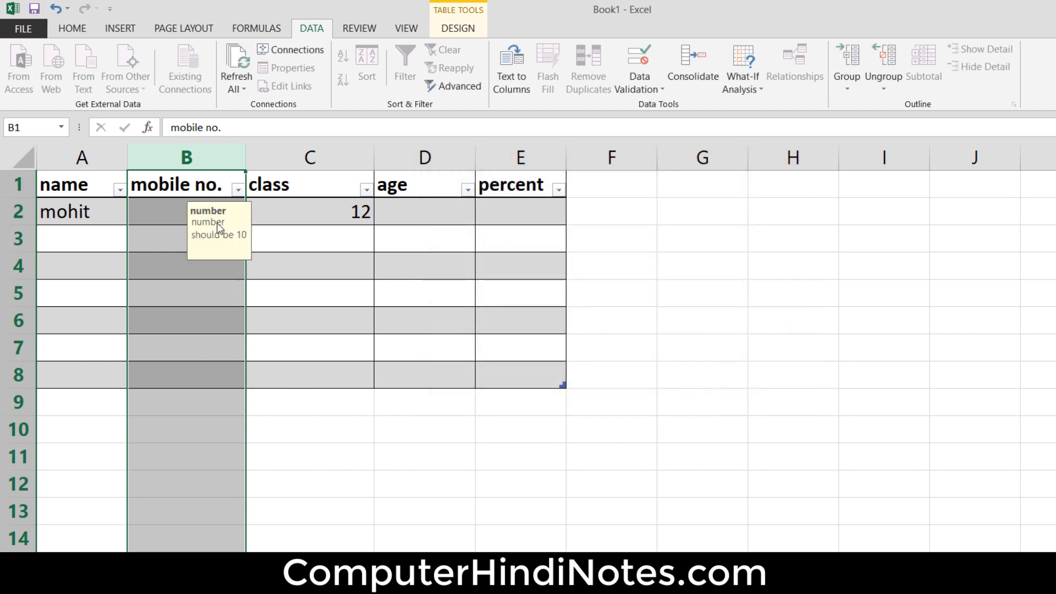
# - Test the rule in cell B2 with a nine-digit mobile number, retry the entry and complete it to ten digits
pyautogui.click(308, 266)
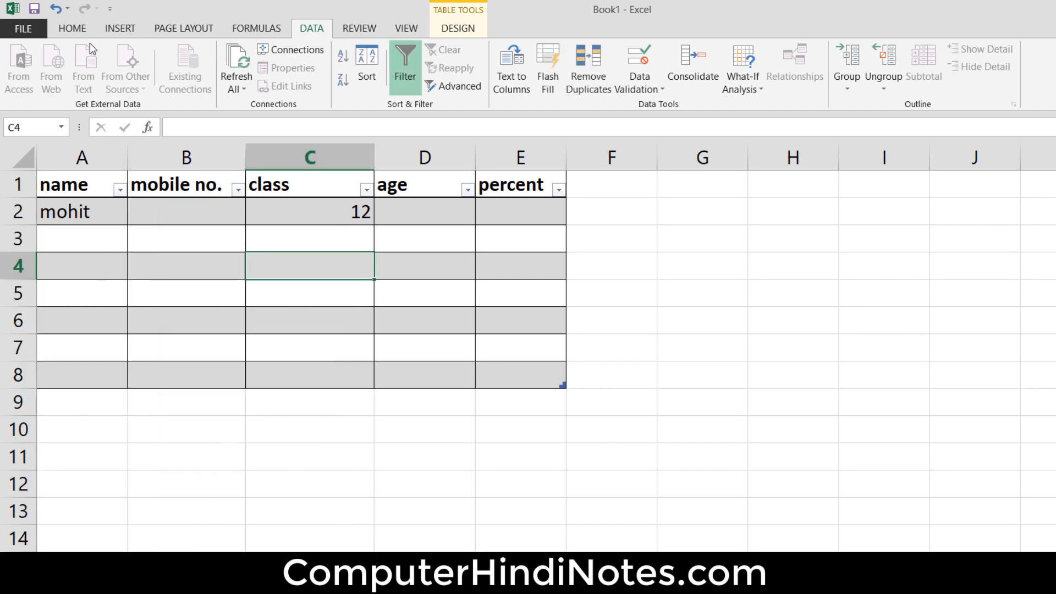
pyautogui.click(74, 29)
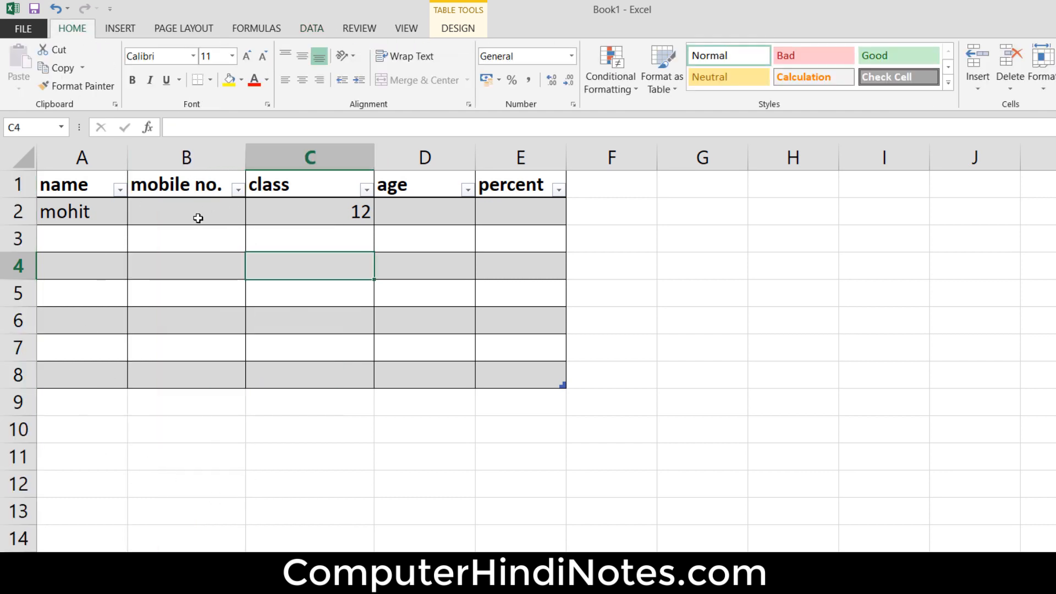
pyautogui.click(198, 210)
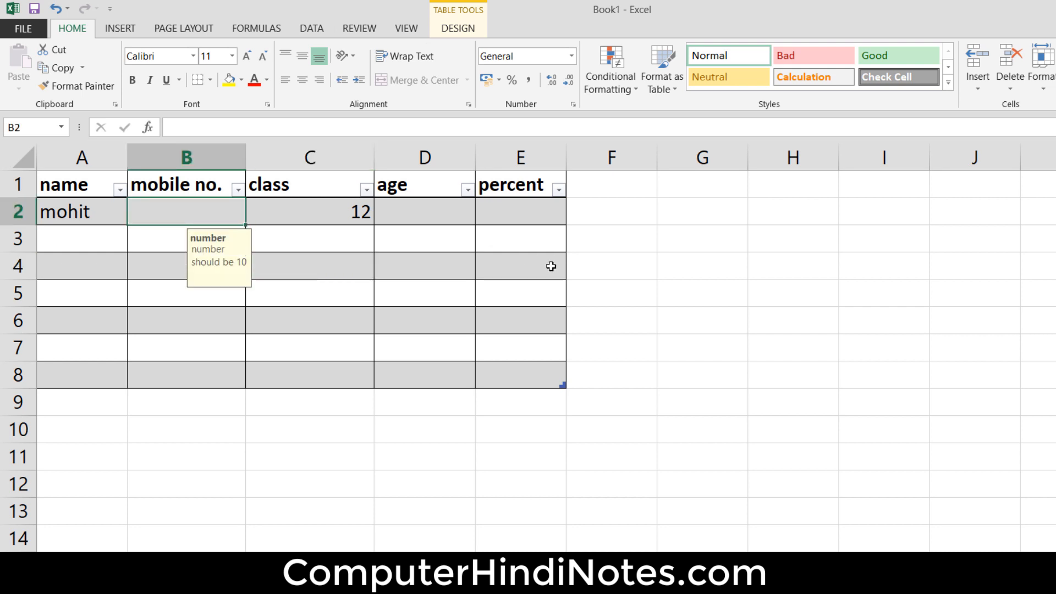
pyautogui.write('1234')
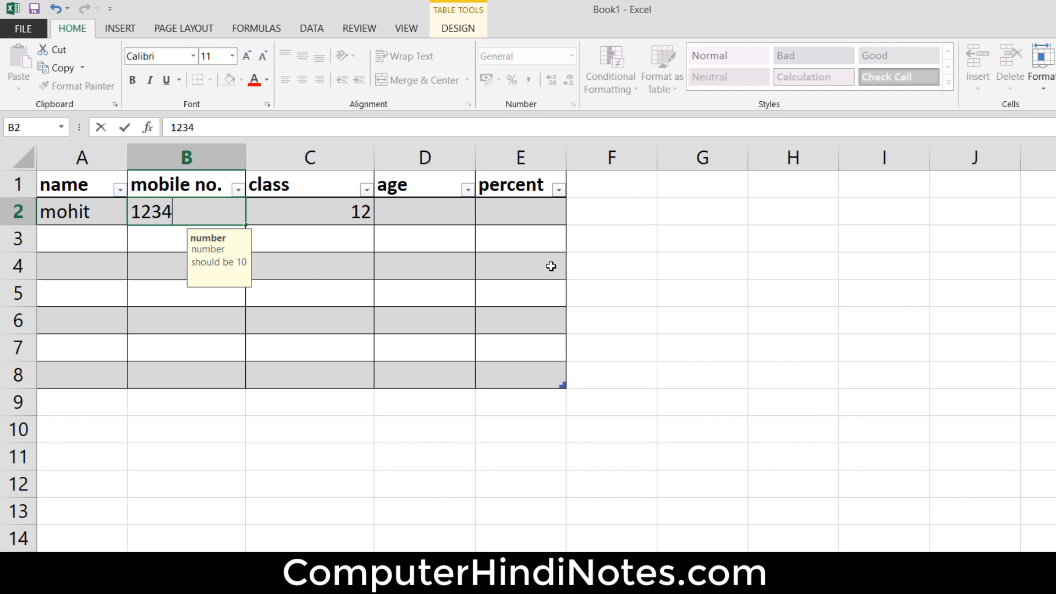
pyautogui.write('56789')
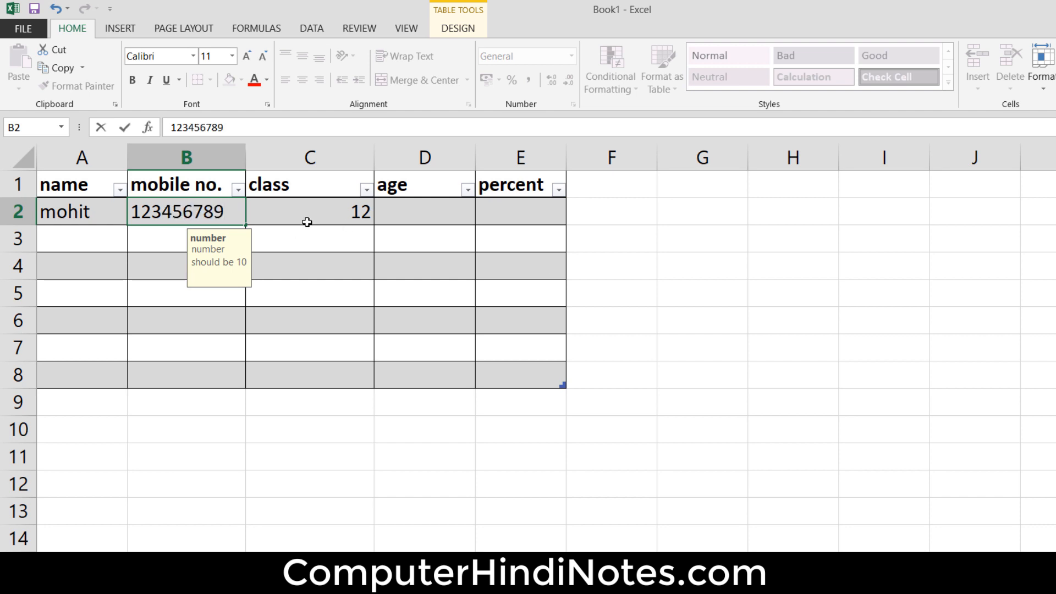
pyautogui.click(335, 212)
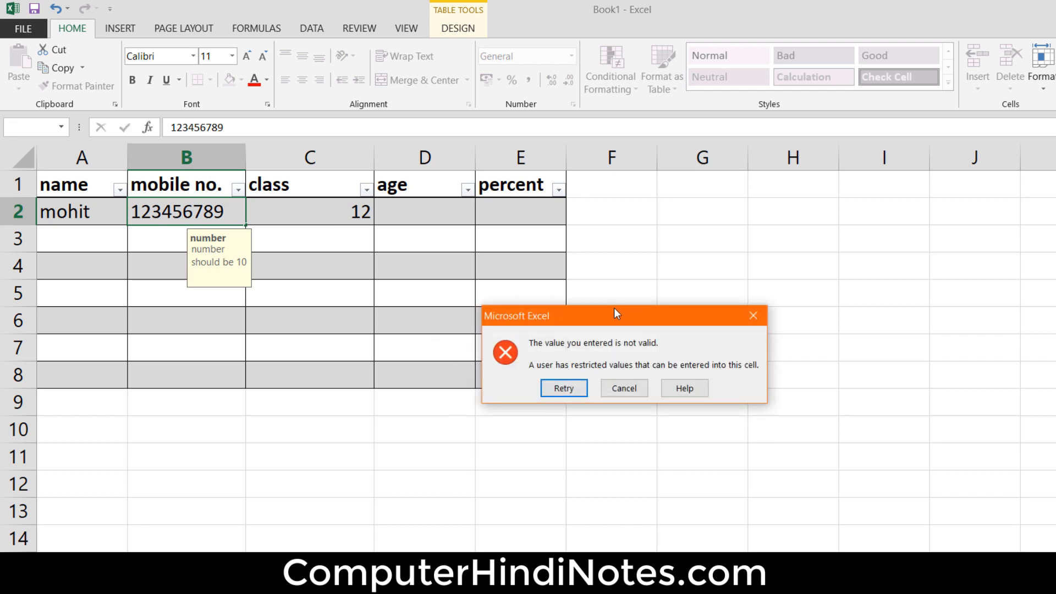
pyautogui.moveTo(613, 315); pyautogui.dragTo(573, 251)
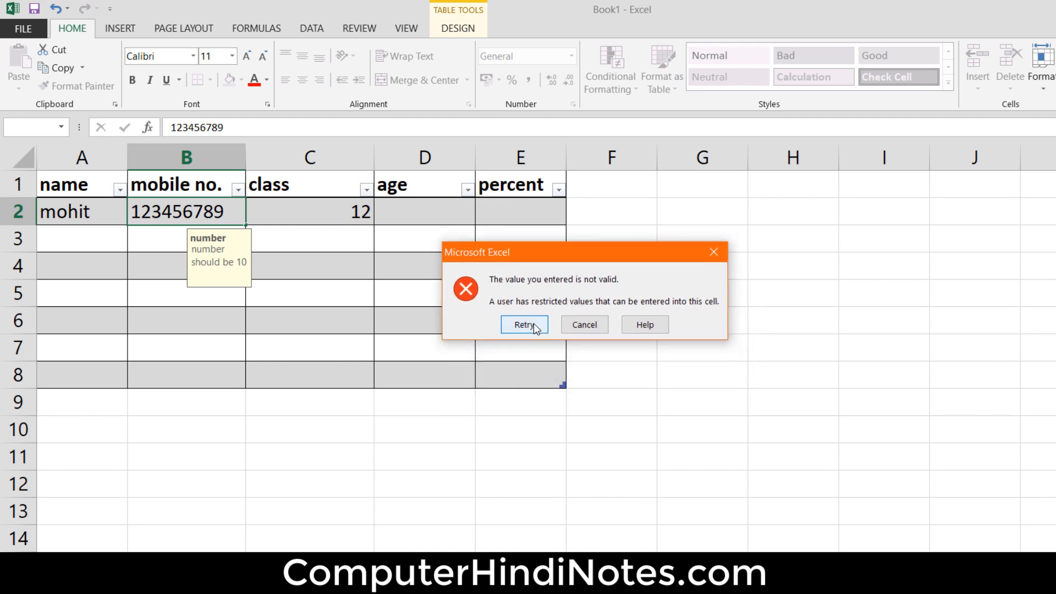
pyautogui.click(524, 324)
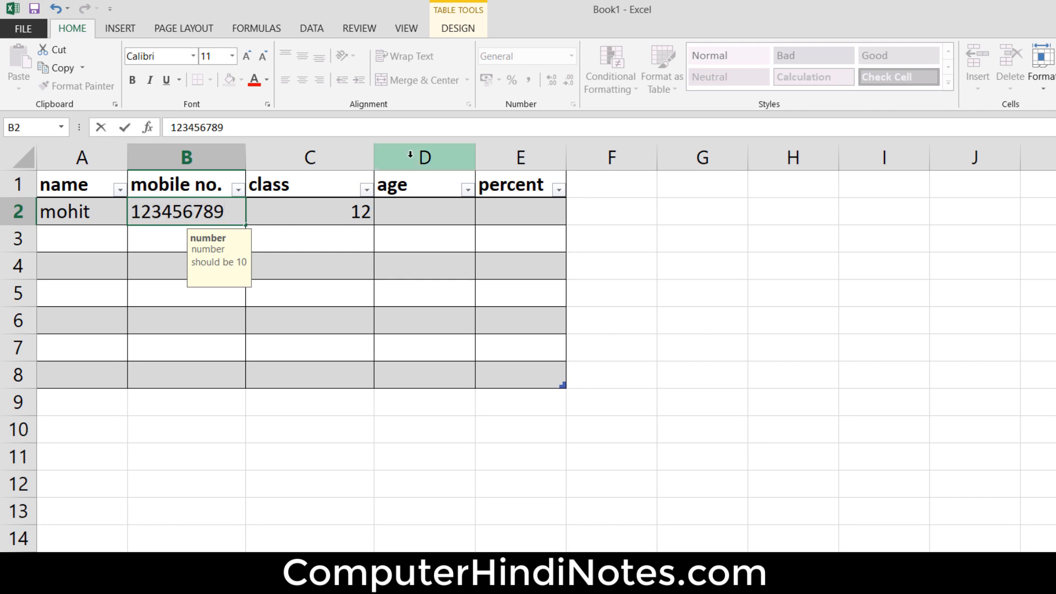
pyautogui.write('0')
pyautogui.click(323, 213)
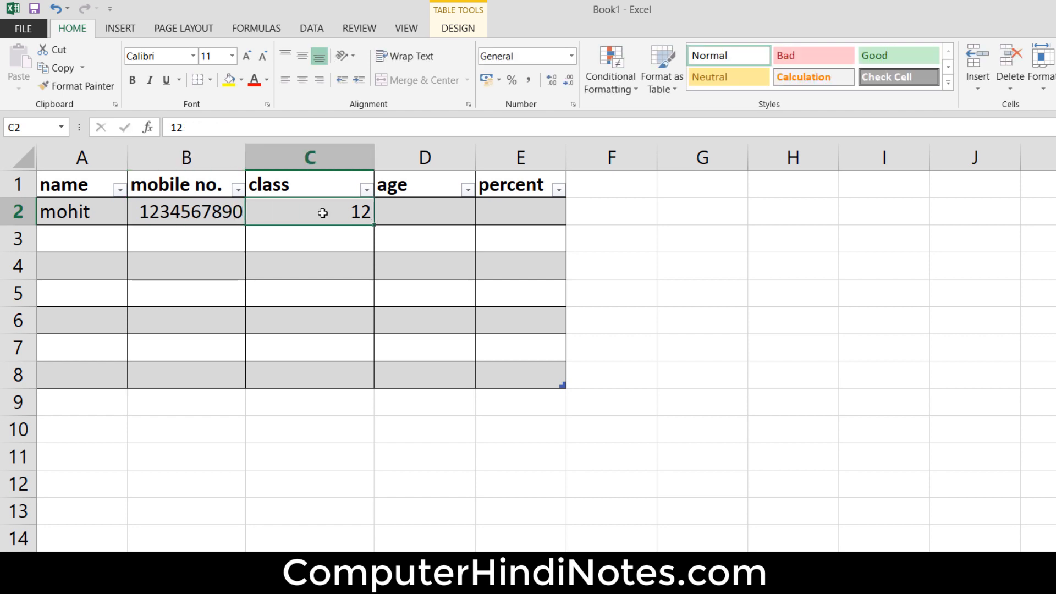
# - Try to extend the mobile number in cell B2 to eleven digits, retry and remove the extra digit
pyautogui.doubleClick(241, 212)
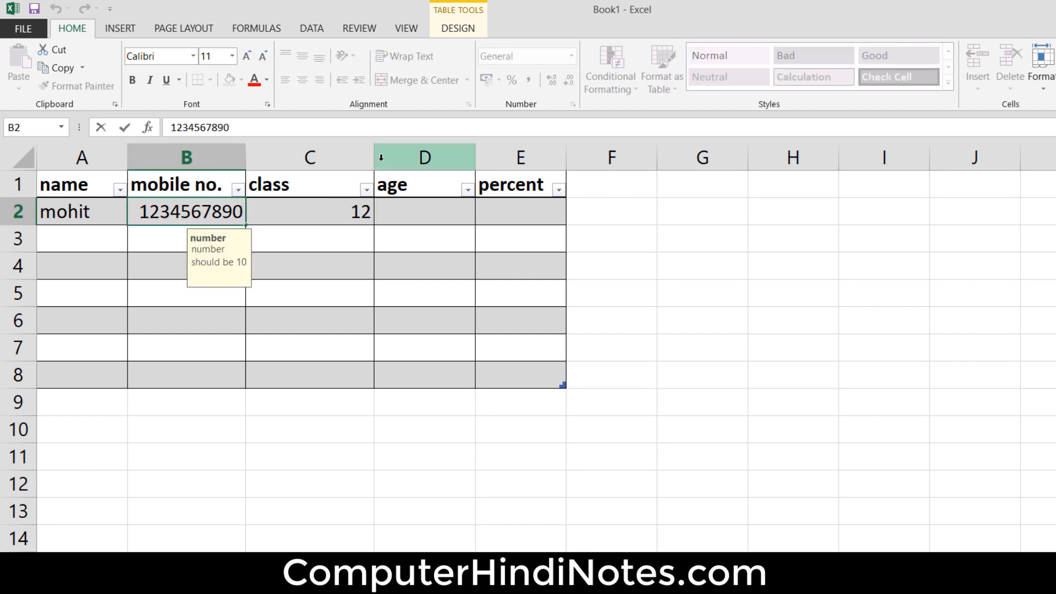
pyautogui.write('1')
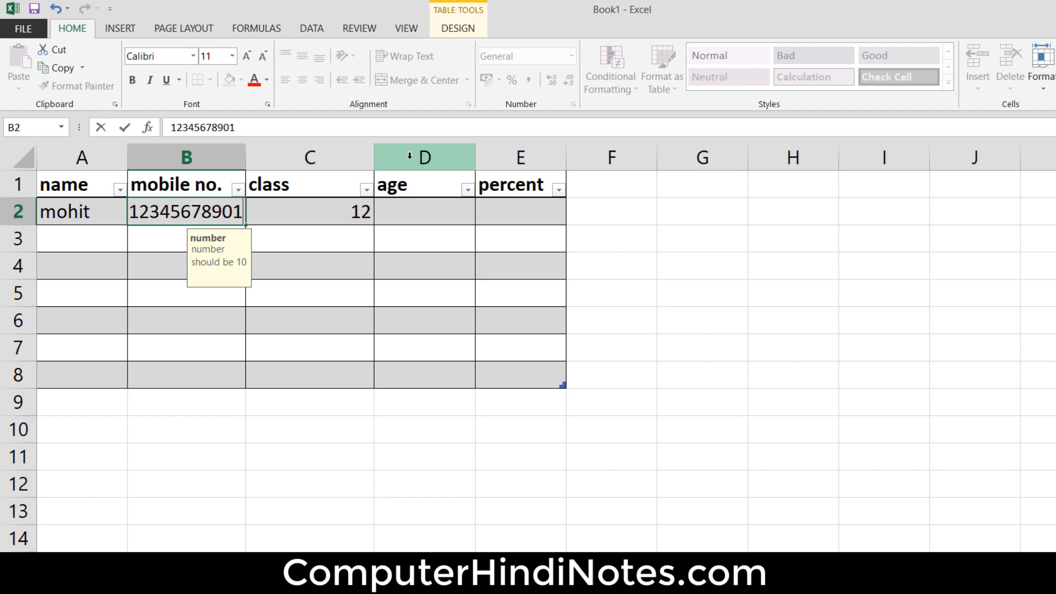
pyautogui.click(324, 217)
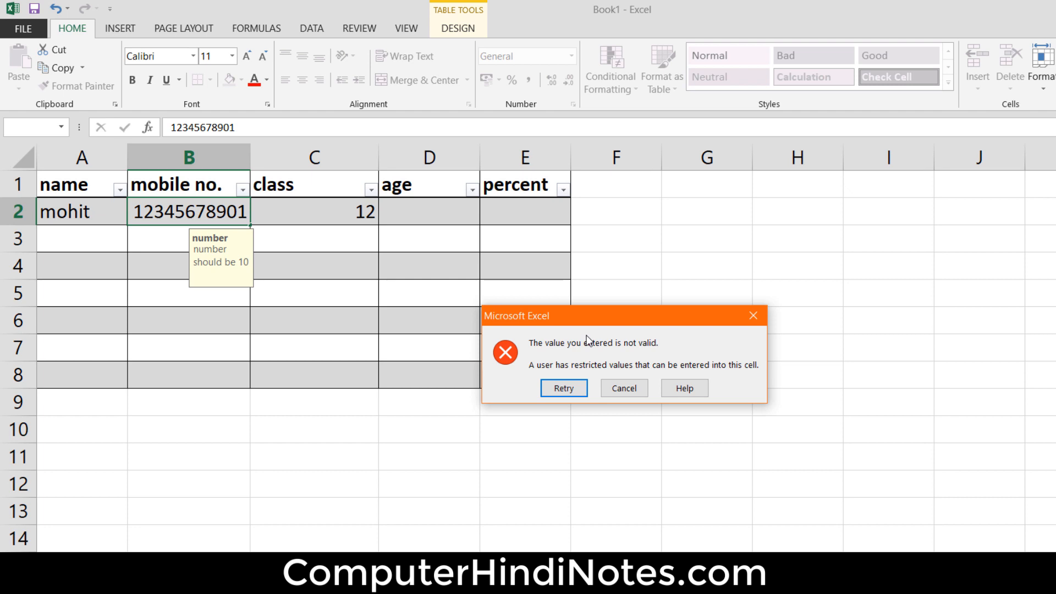
pyautogui.click(558, 389)
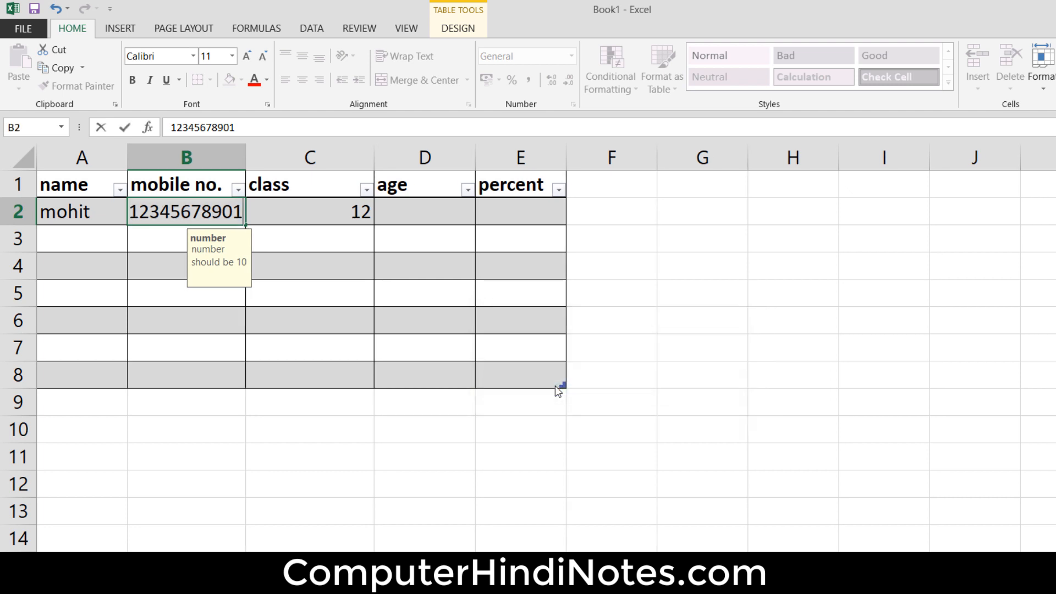
pyautogui.press('BackSpace')
pyautogui.click(328, 202)
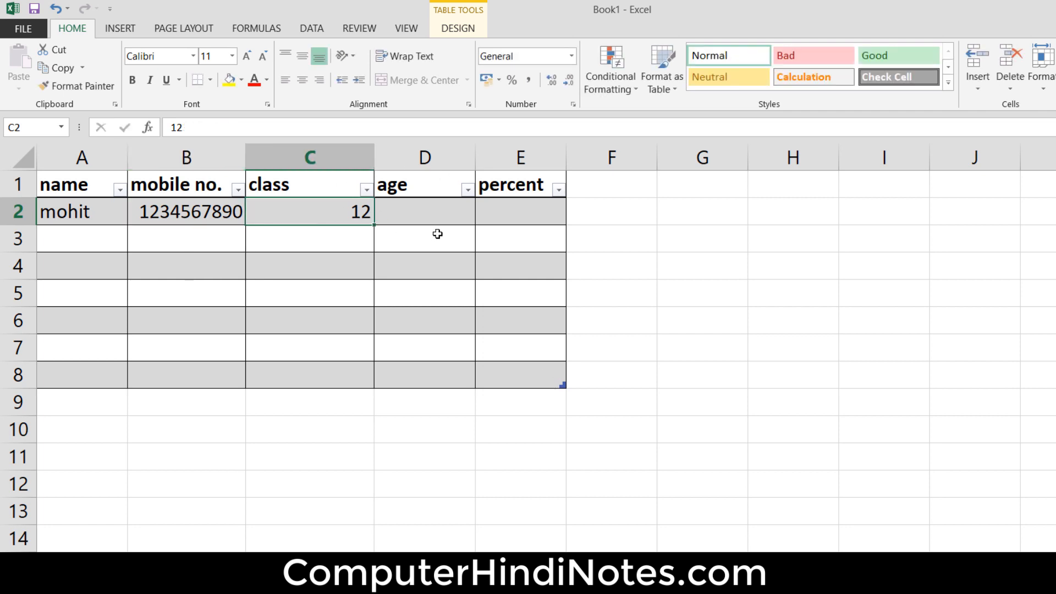
# - Start a data validation rule for the age column that allows only whole numbers
pyautogui.click(436, 151)
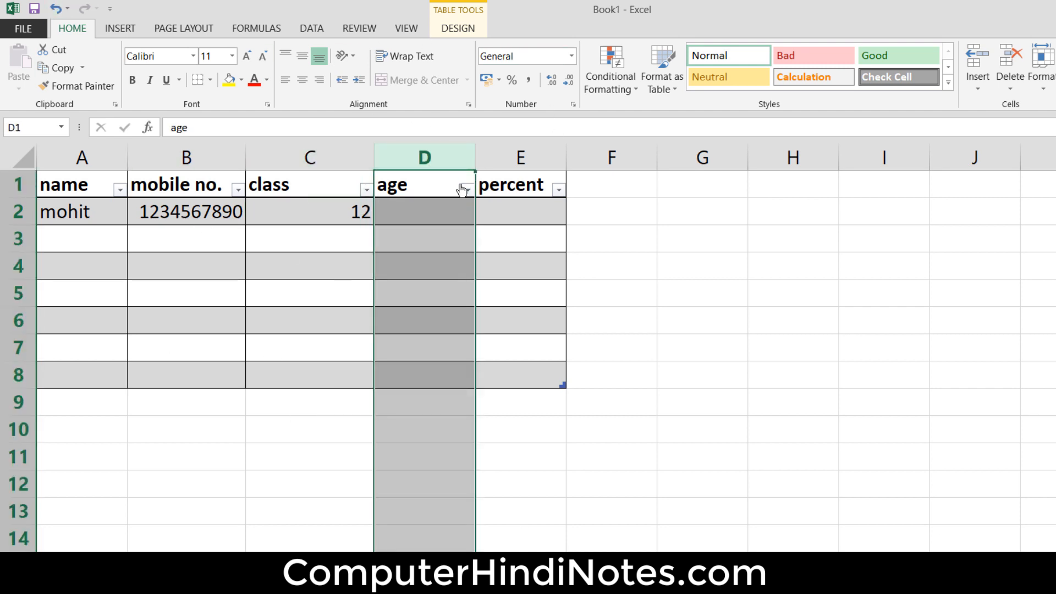
pyautogui.click(312, 28)
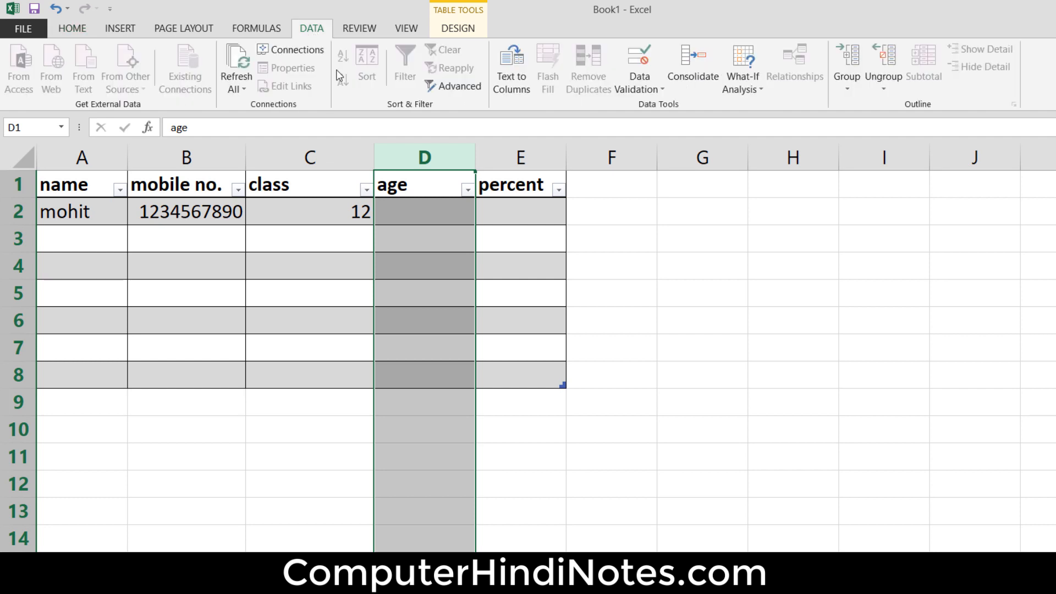
pyautogui.click(656, 92)
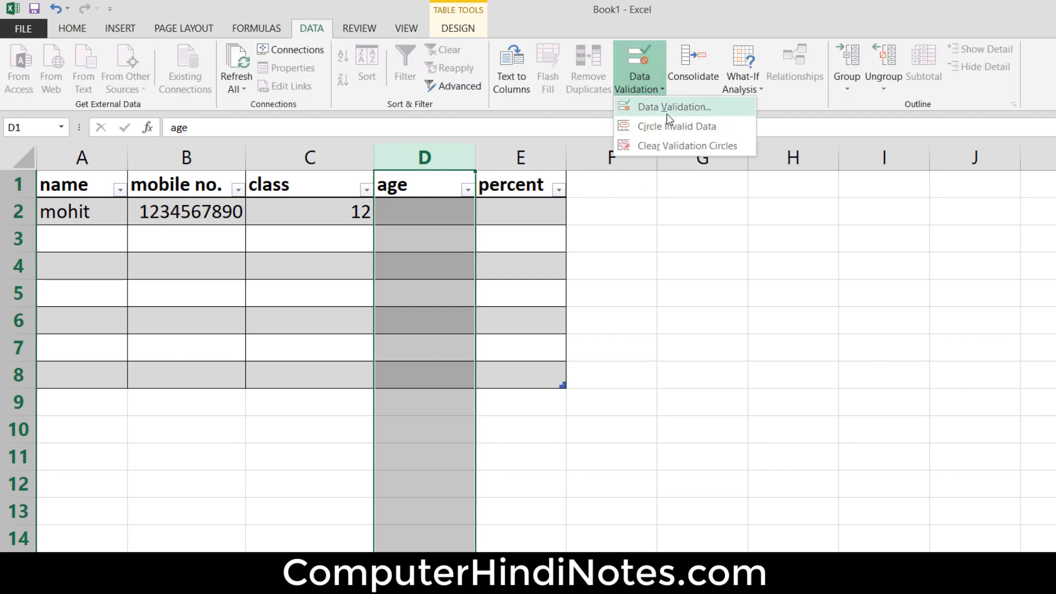
pyautogui.click(668, 108)
pyautogui.moveTo(599, 154); pyautogui.dragTo(732, 158)
pyautogui.click(590, 165)
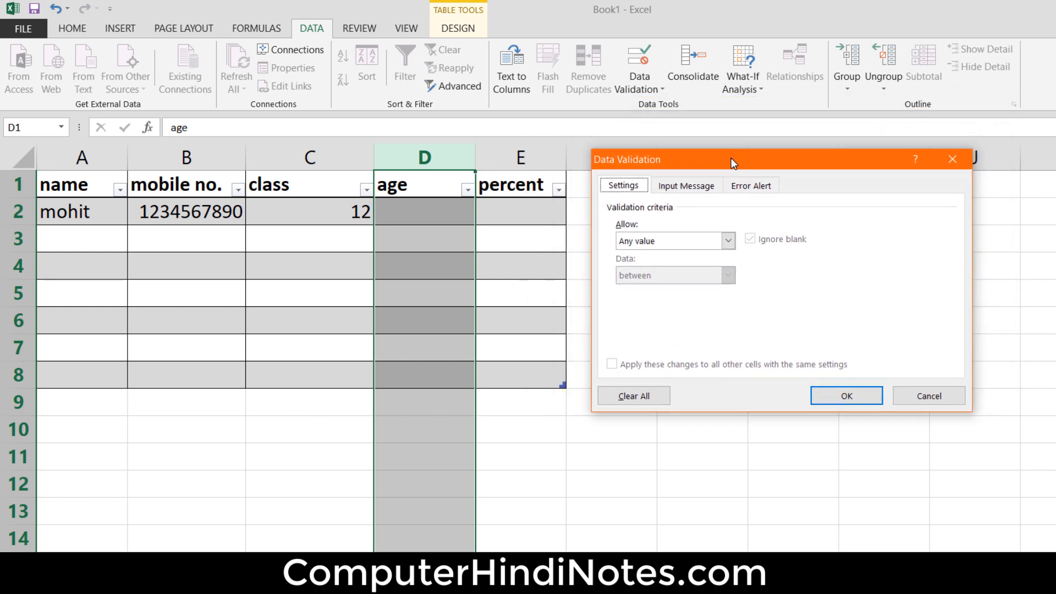
pyautogui.click(729, 241)
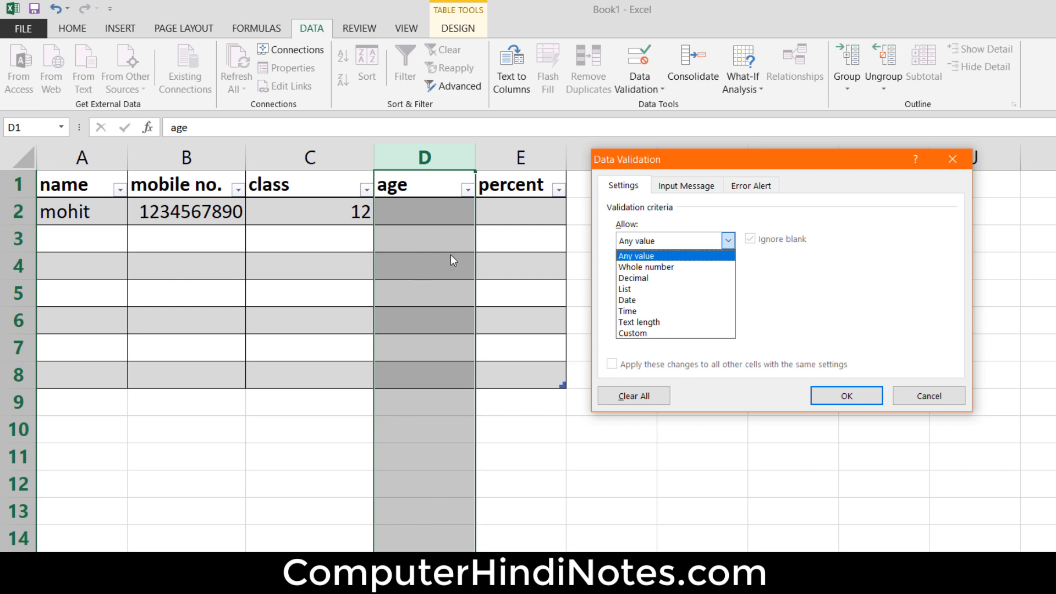
pyautogui.click(677, 268)
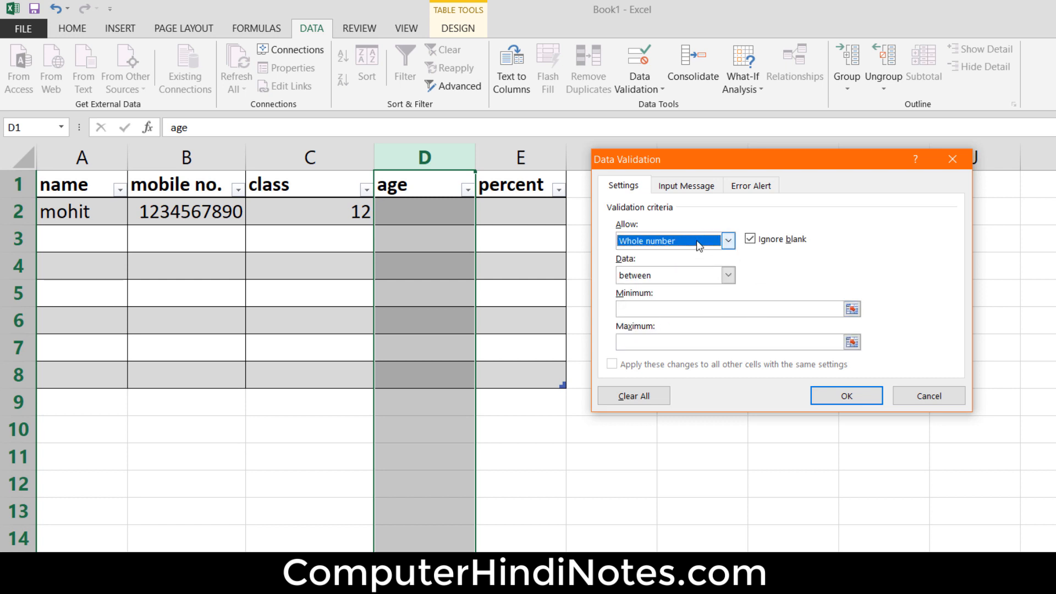
# - Require ages greater than or equal to a minimum of 18 and apply the validation rule
pyautogui.click(734, 276)
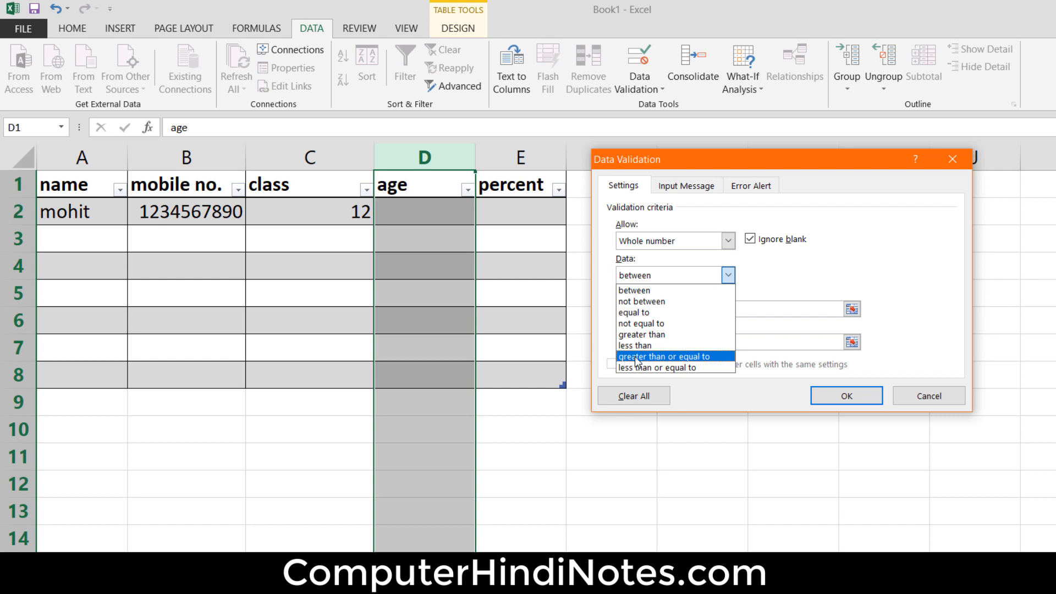
pyautogui.click(679, 358)
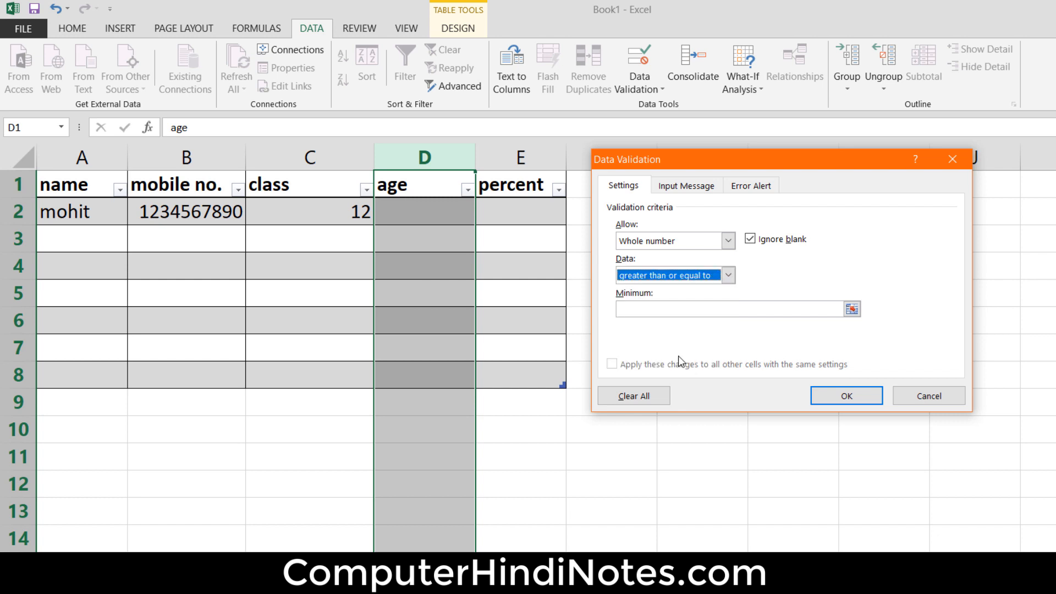
pyautogui.click(664, 309)
pyautogui.write('18')
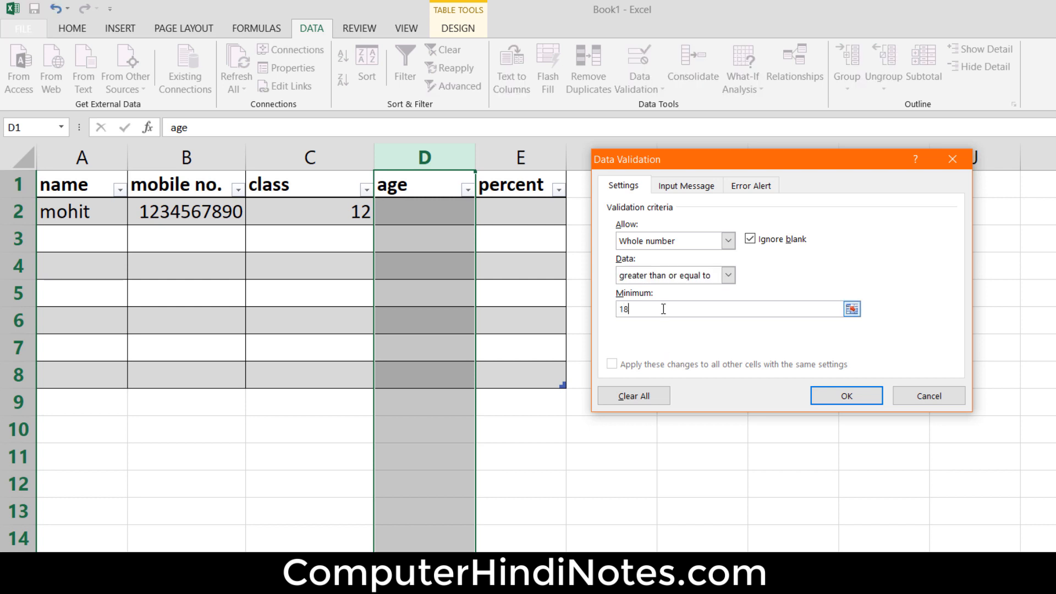
pyautogui.click(862, 394)
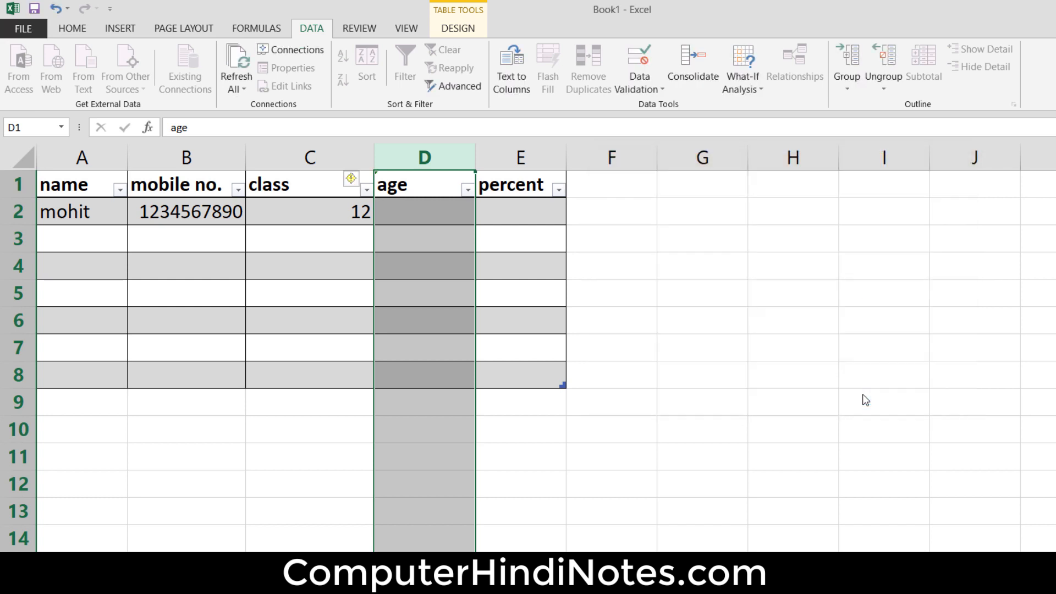
# - Test the age rule in cell D2 with 17, retry the entry and enter 18
pyautogui.click(446, 213)
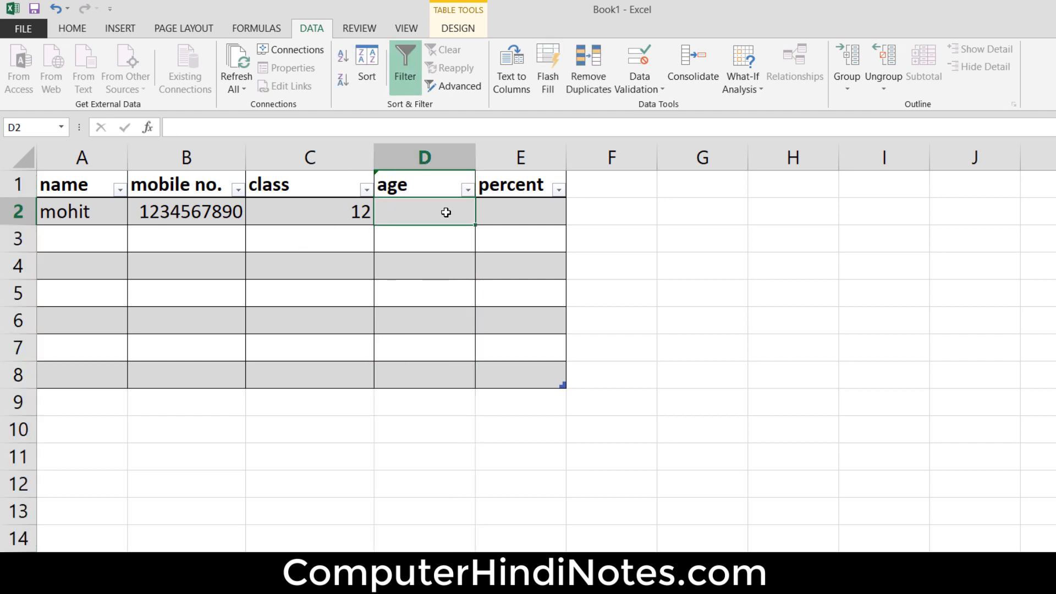
pyautogui.write('17')
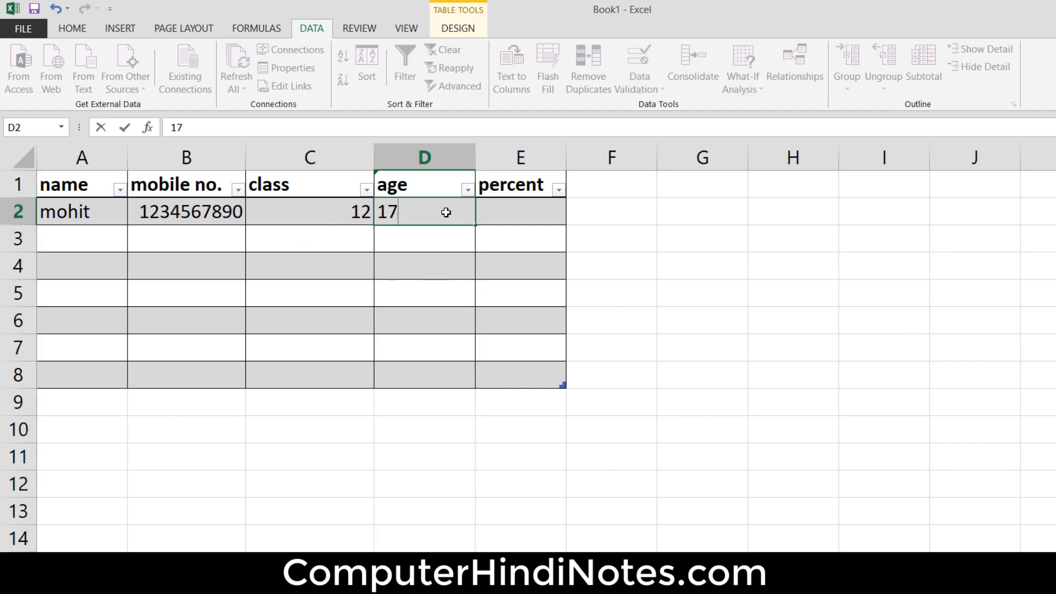
pyautogui.press('Return')
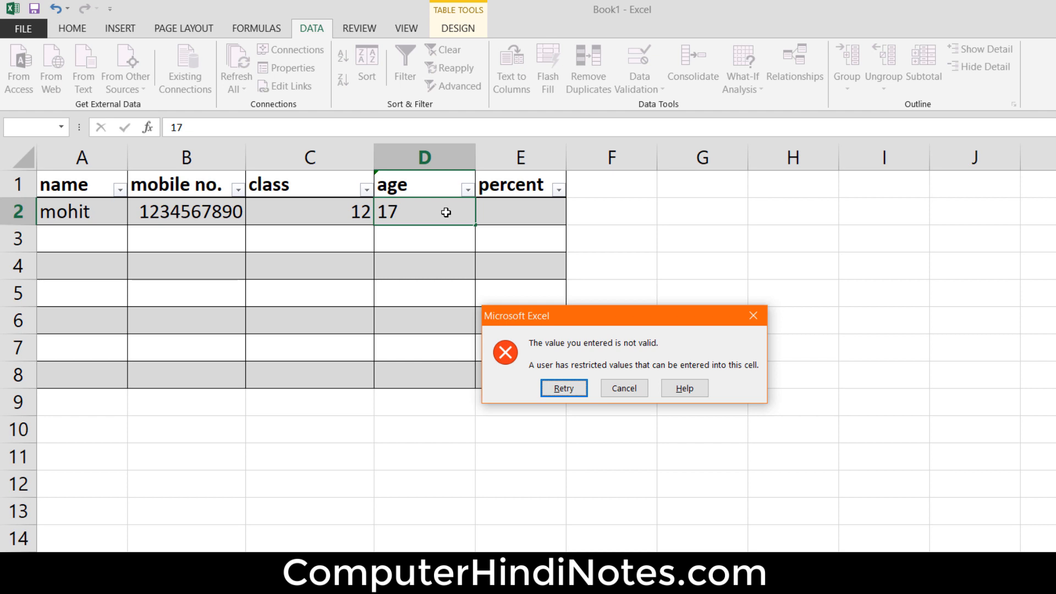
pyautogui.press('Return')
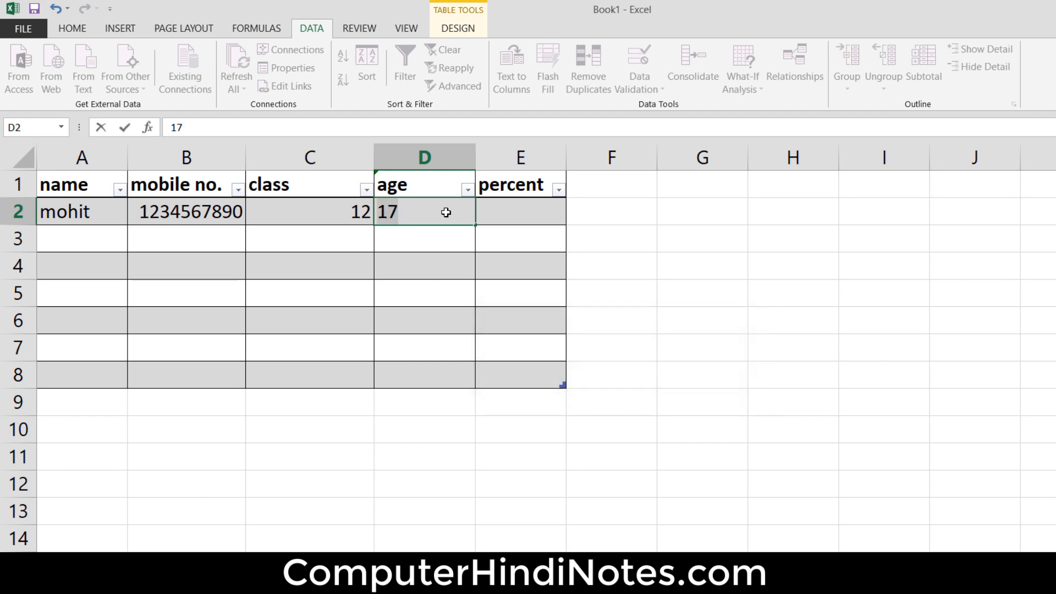
pyautogui.write('18')
pyautogui.press('Return')
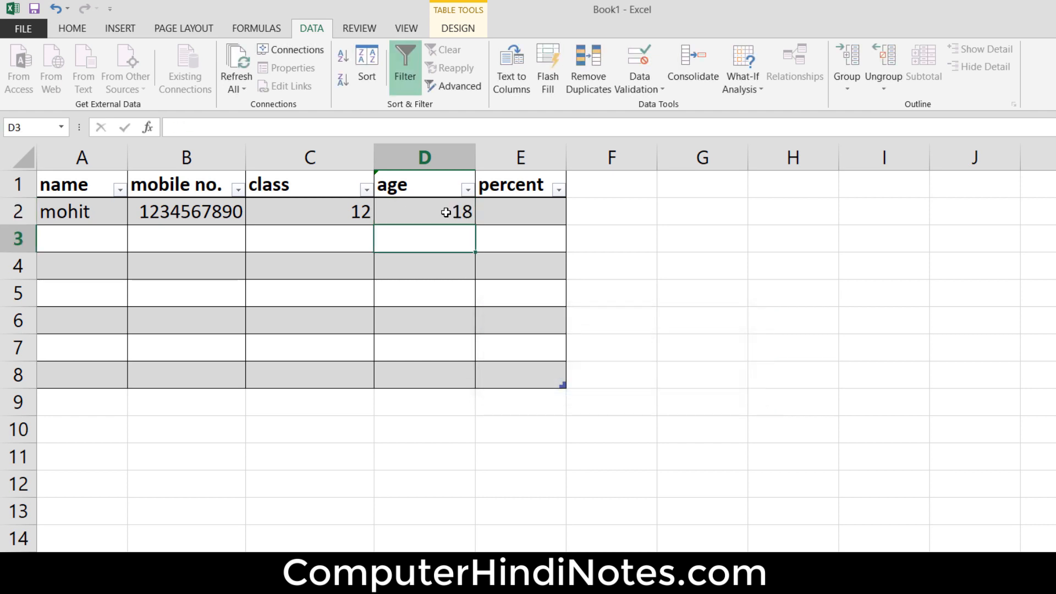
# - Replace the age in cell D2 with 20
pyautogui.click(446, 213)
pyautogui.doubleClick(445, 213)
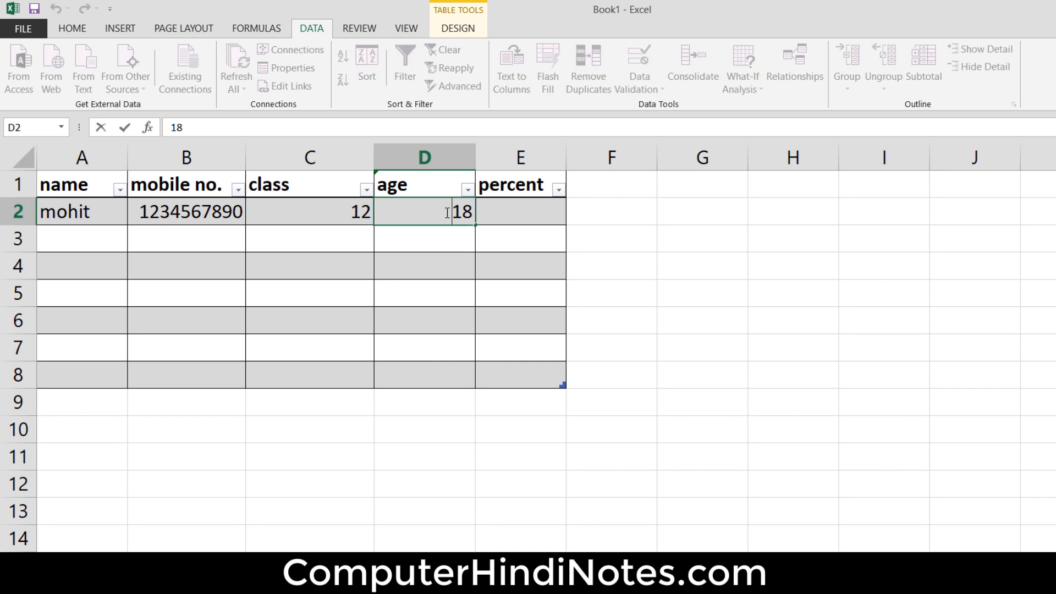
pyautogui.press('Right')
pyautogui.press('Right')
pyautogui.press('BackSpace')
pyautogui.press('BackSpace')
pyautogui.write('20')
pyautogui.press('Return')
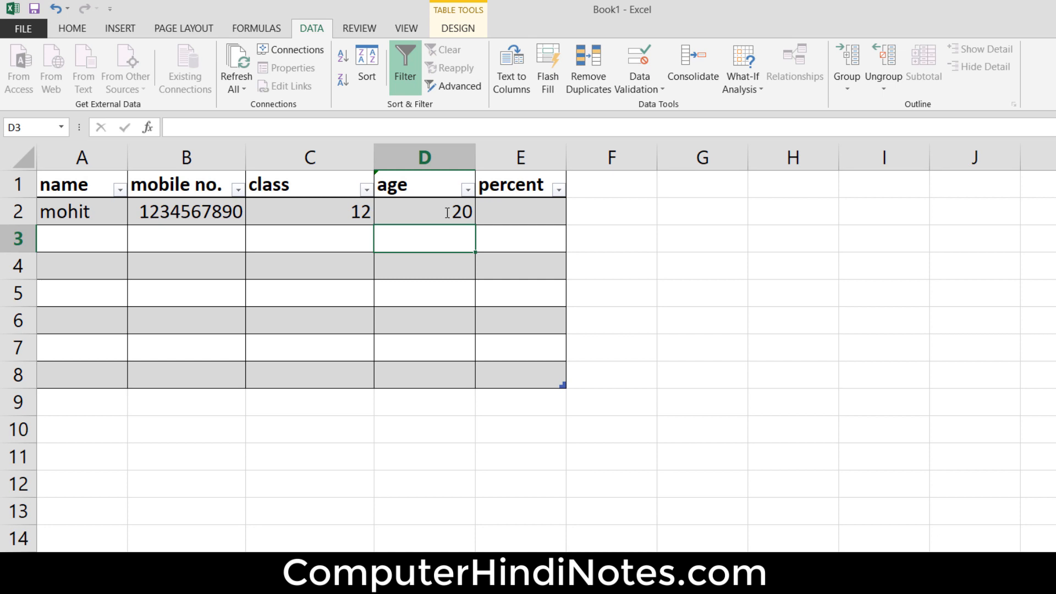
pyautogui.click(520, 157)
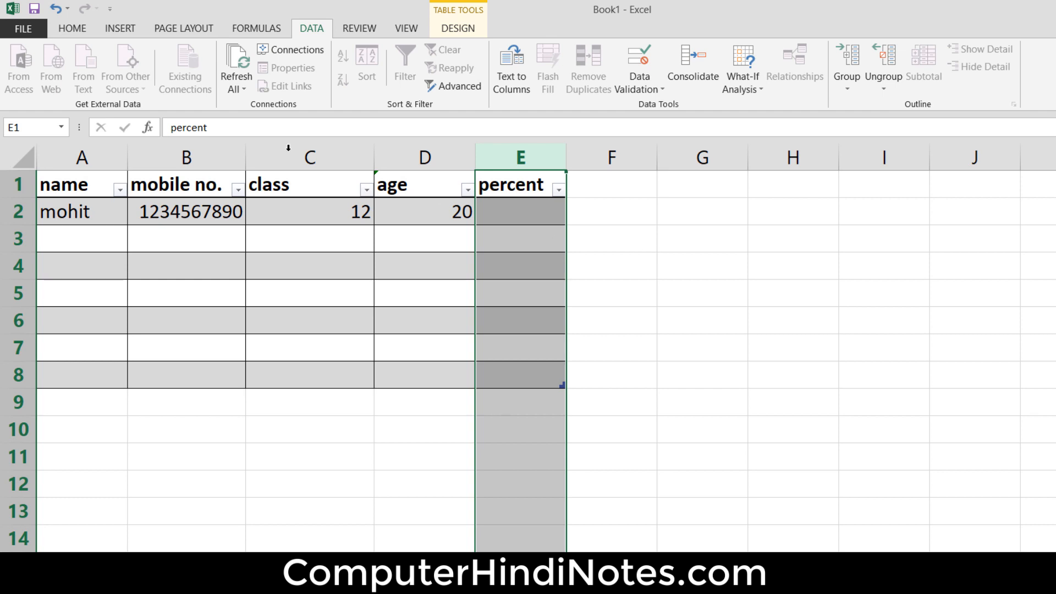
pyautogui.click(211, 212)
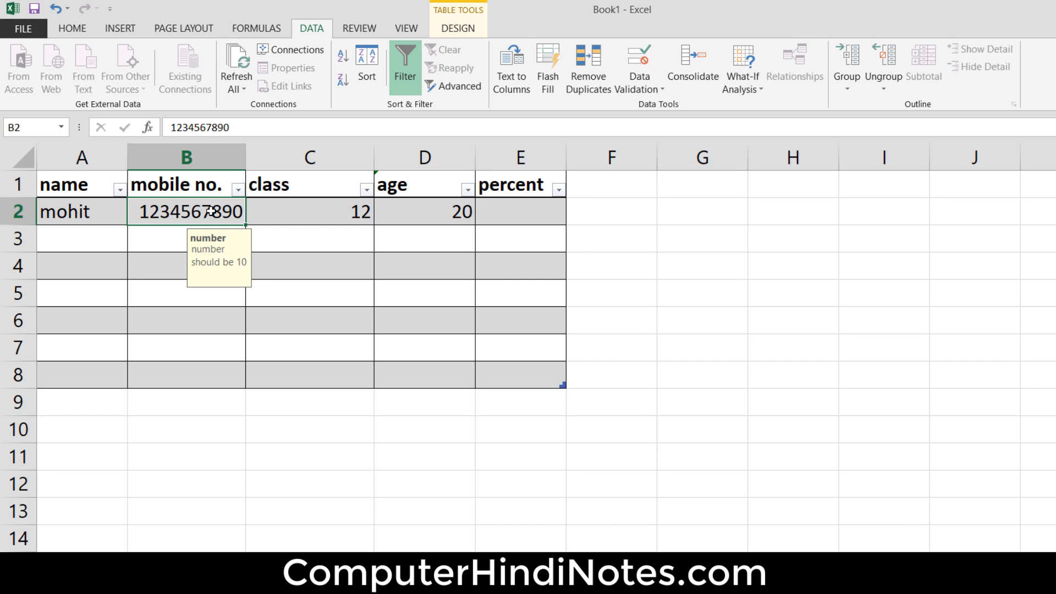
pyautogui.click(429, 180)
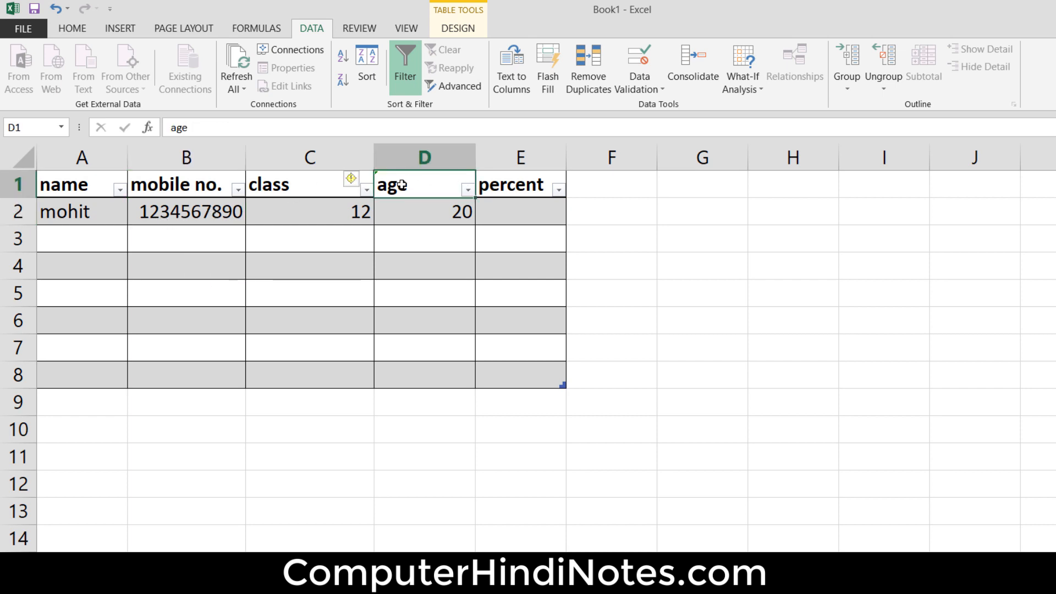
# - Define a data validation rule for the percent column allowing whole numbers greater than or equal to 50
pyautogui.click(512, 155)
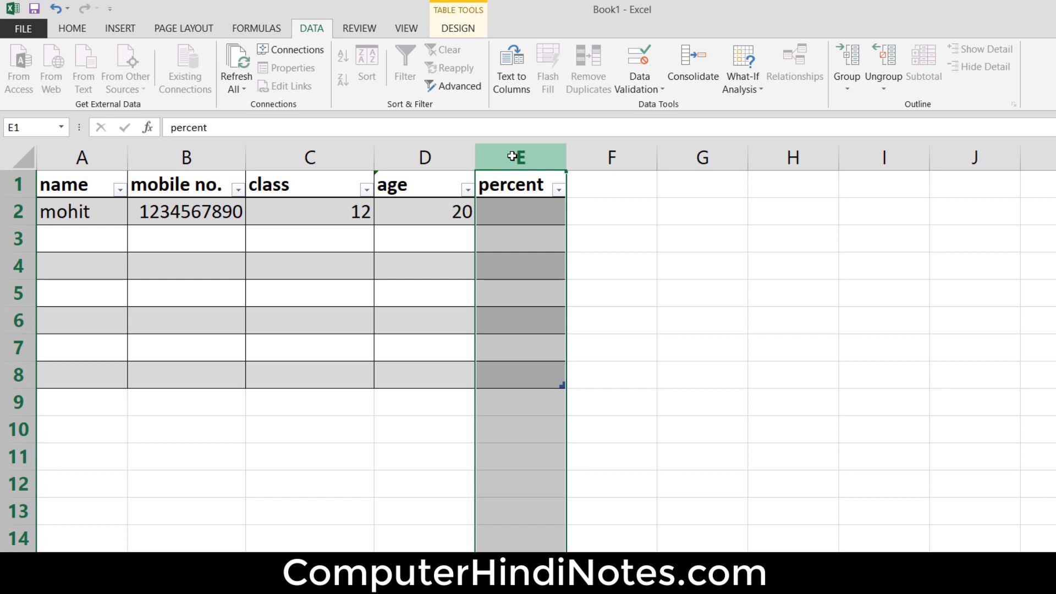
pyautogui.click(642, 85)
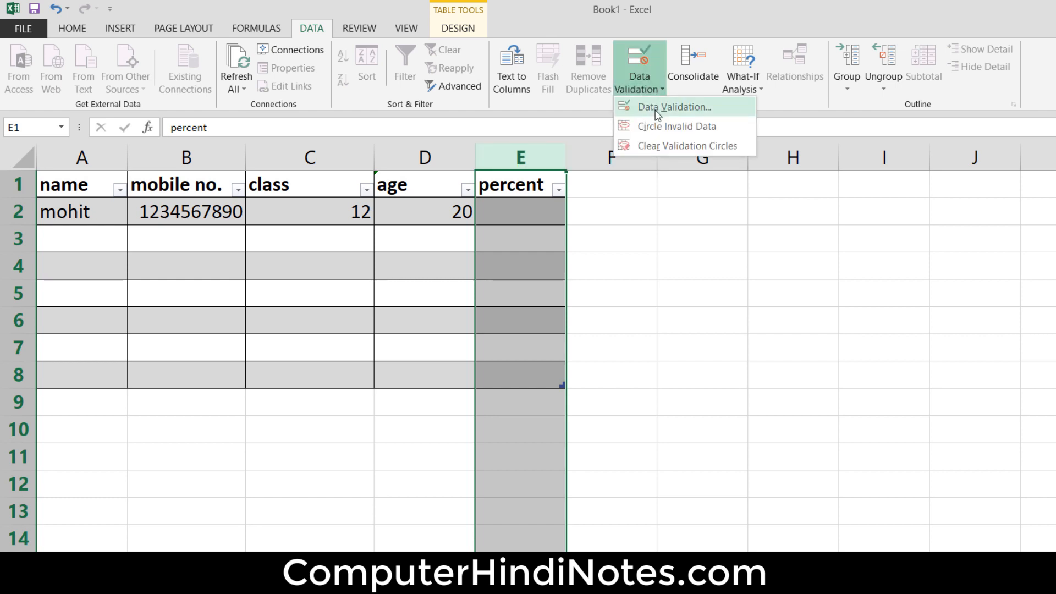
pyautogui.click(659, 112)
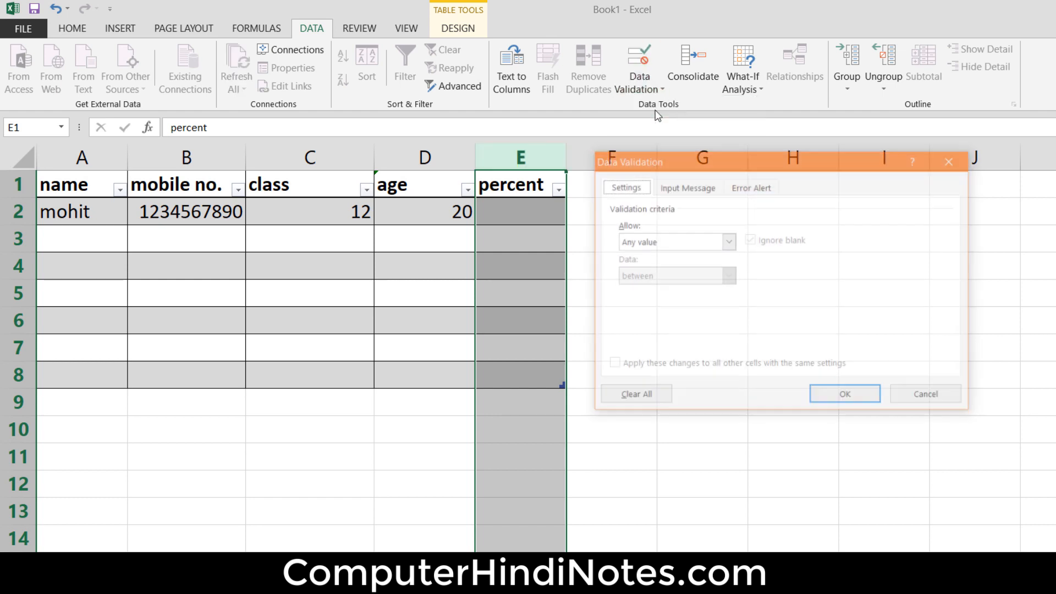
pyautogui.click(728, 242)
pyautogui.click(668, 270)
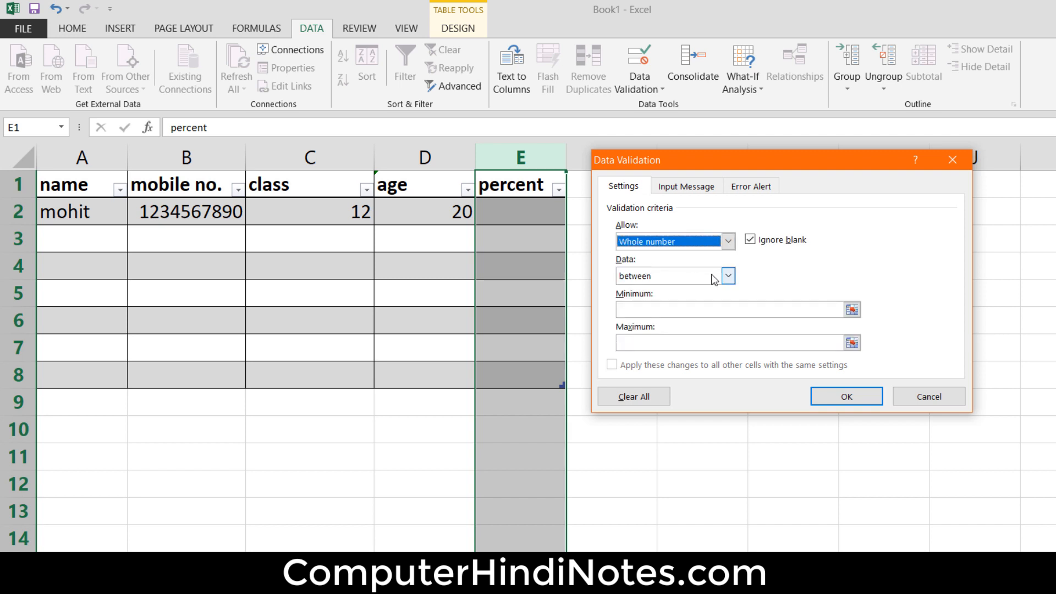
pyautogui.click(728, 275)
pyautogui.click(681, 358)
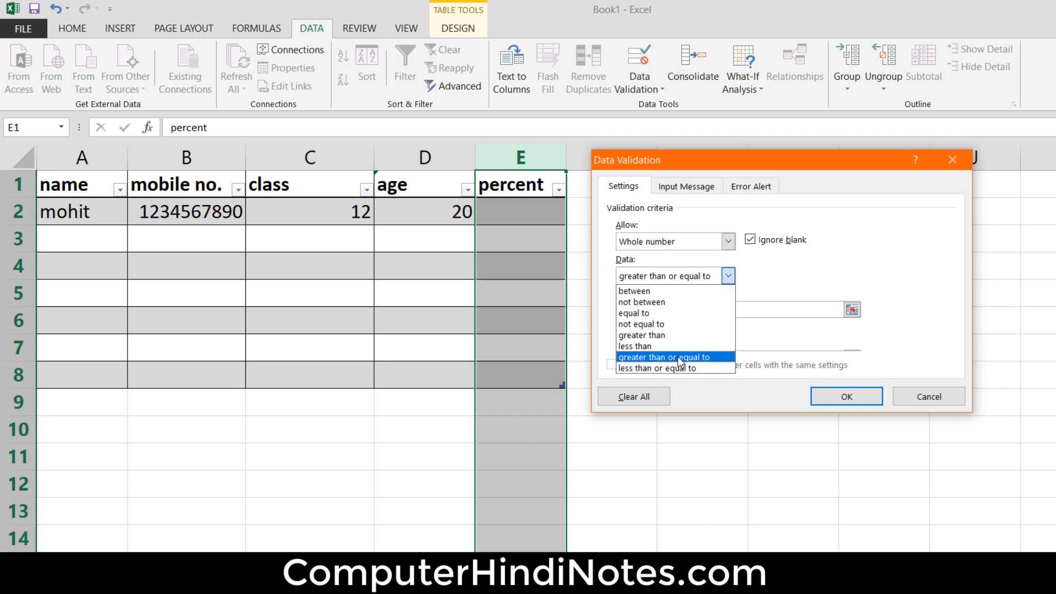
pyautogui.click(704, 310)
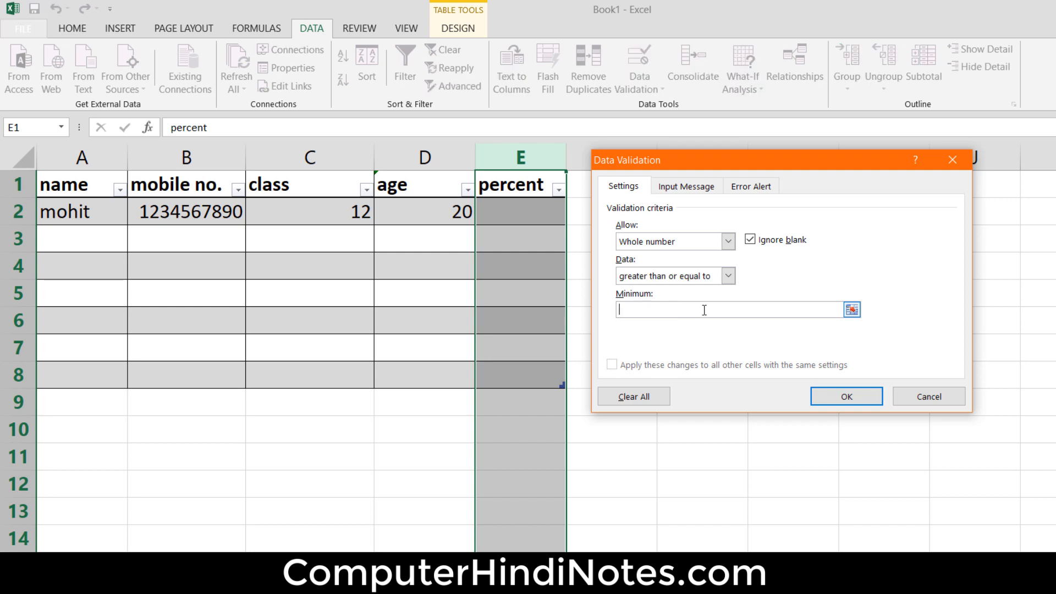
pyautogui.write('50')
# - Set the percent rule's error alert style to Warning and apply the validation
pyautogui.click(743, 193)
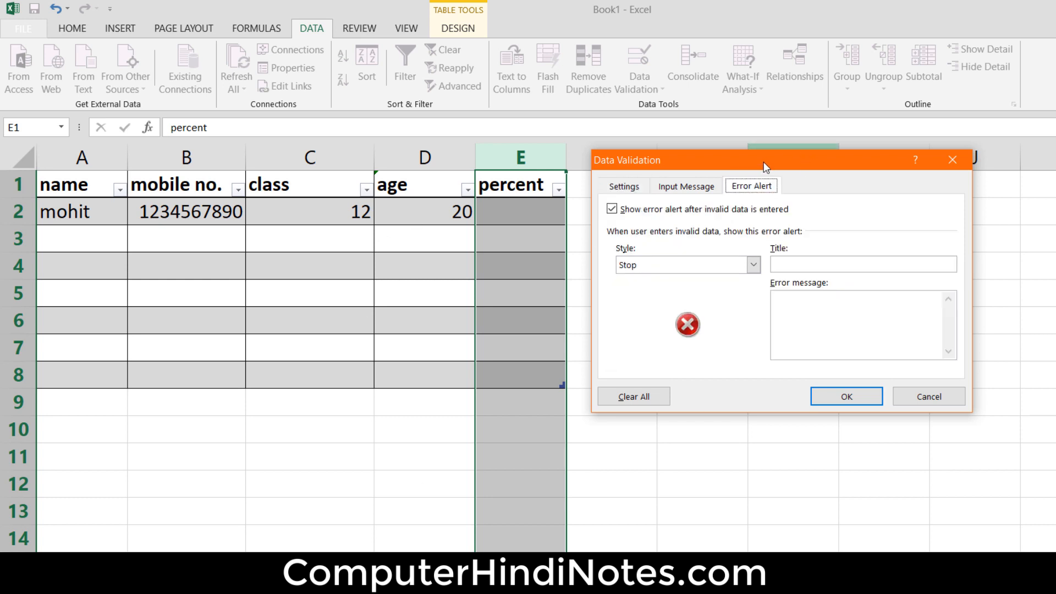
pyautogui.moveTo(745, 158); pyautogui.dragTo(764, 151)
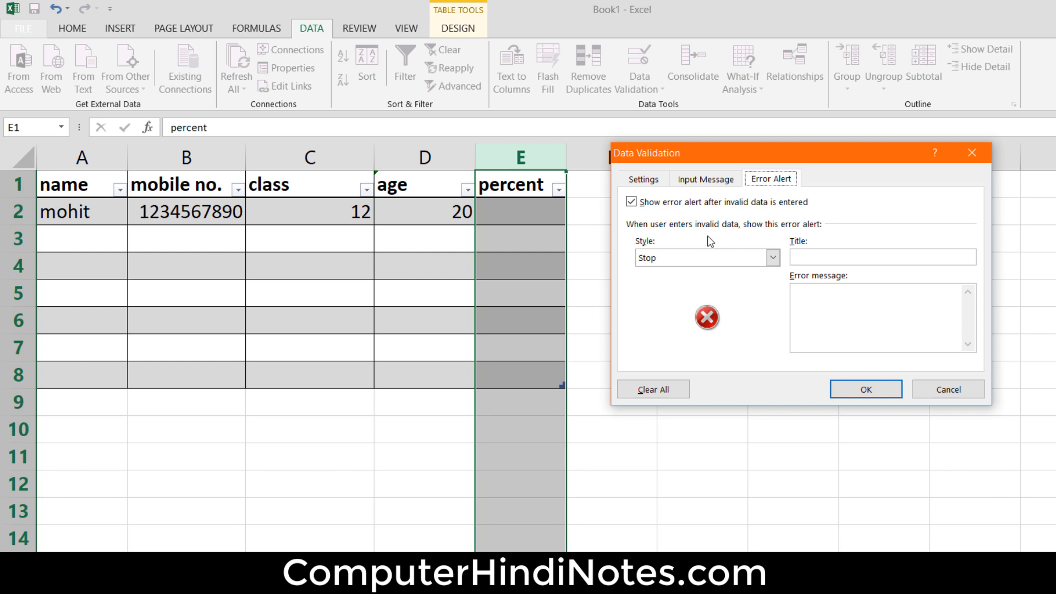
pyautogui.click(773, 258)
pyautogui.click(676, 283)
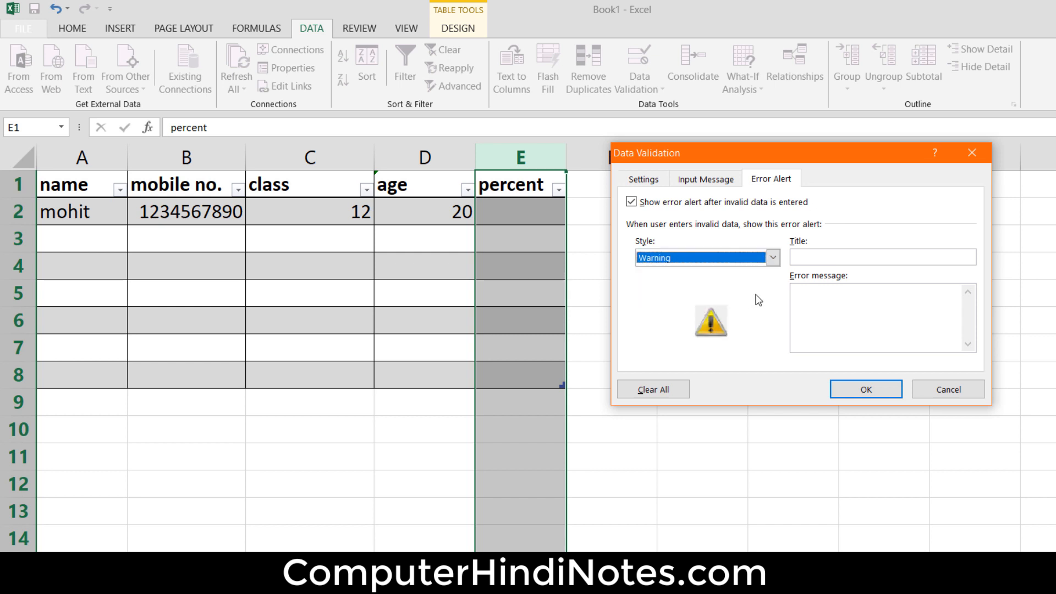
pyautogui.click(875, 394)
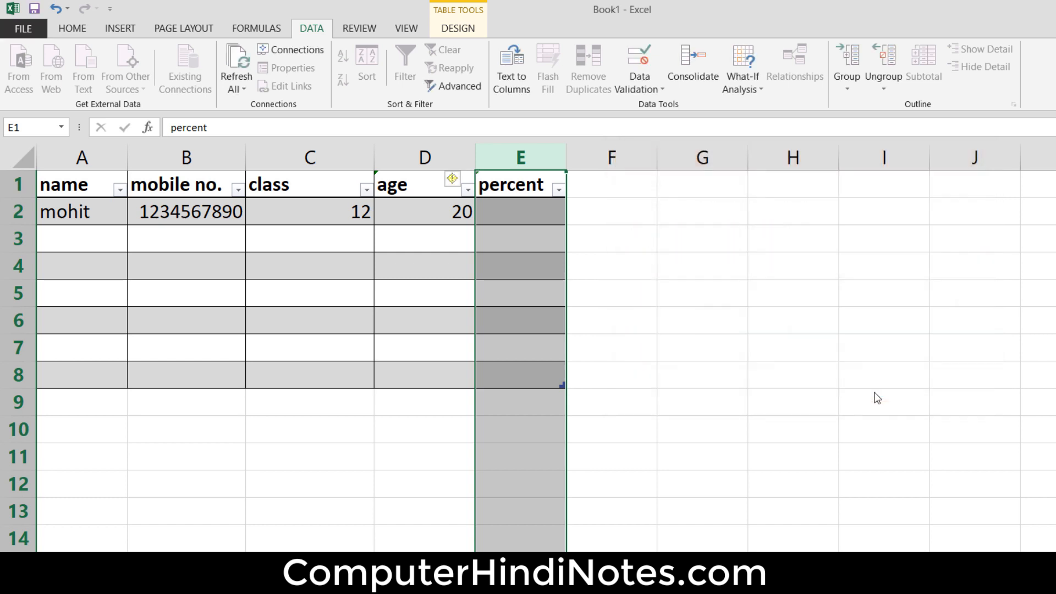
# - Test the percent rule by entering 50 in cell E2
pyautogui.click(520, 216)
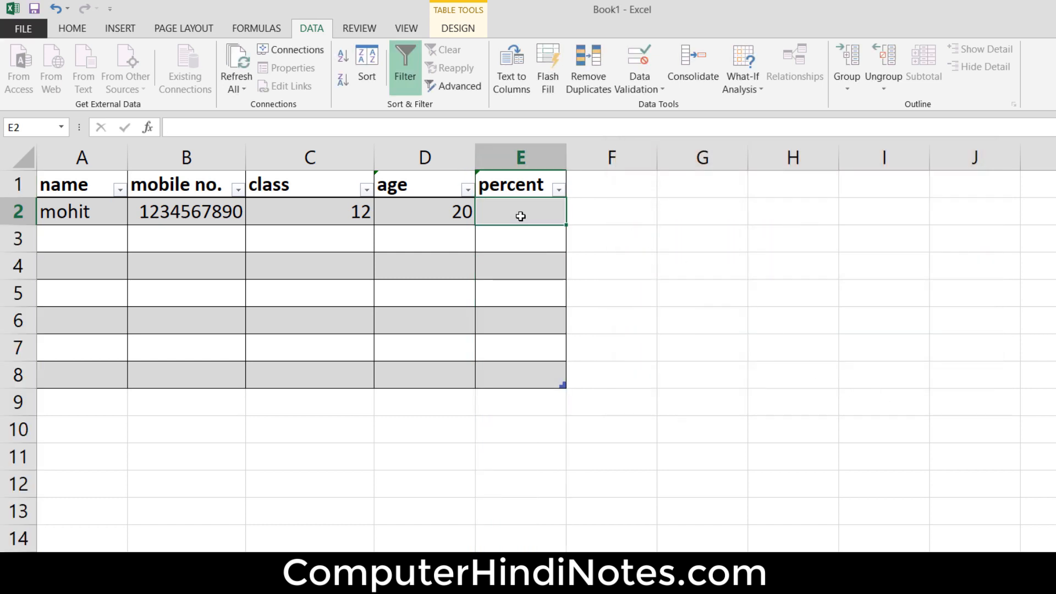
pyautogui.write('50')
pyautogui.press('Return')
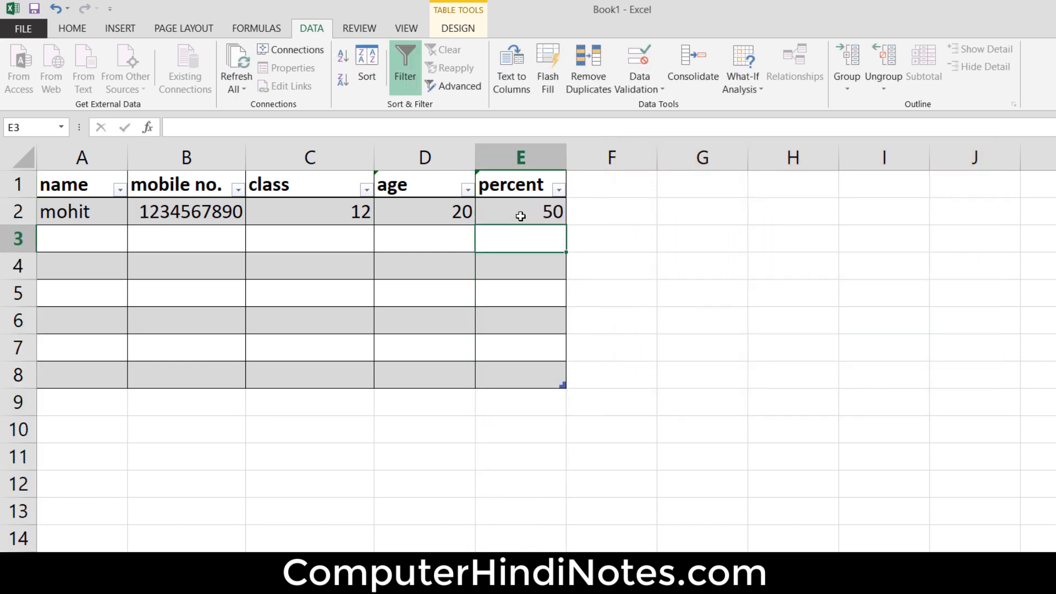
# - Test the percent rule by replacing the value in cell E2 with 40, and choose to keep the invalid entry
pyautogui.doubleClick(519, 214)
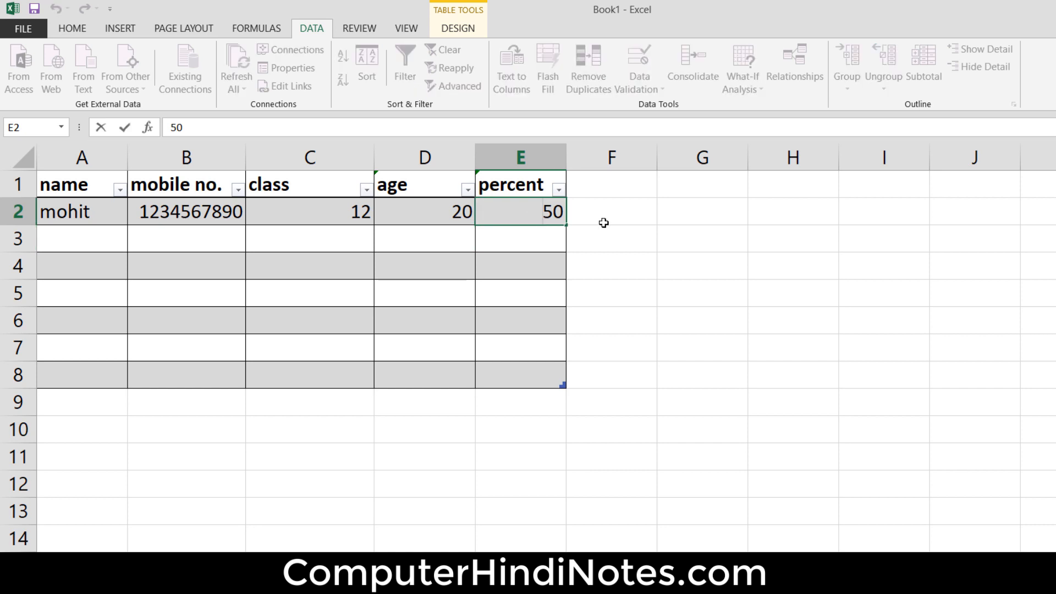
pyautogui.press('Delete')
pyautogui.press('Delete')
pyautogui.write('40')
pyautogui.press('Return')
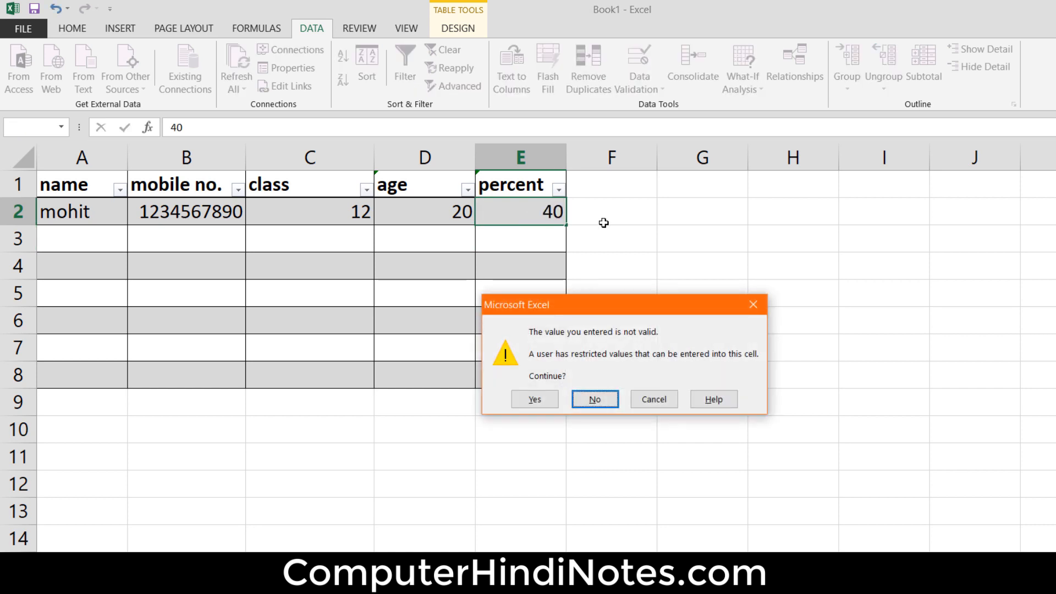
pyautogui.moveTo(592, 305); pyautogui.dragTo(684, 181)
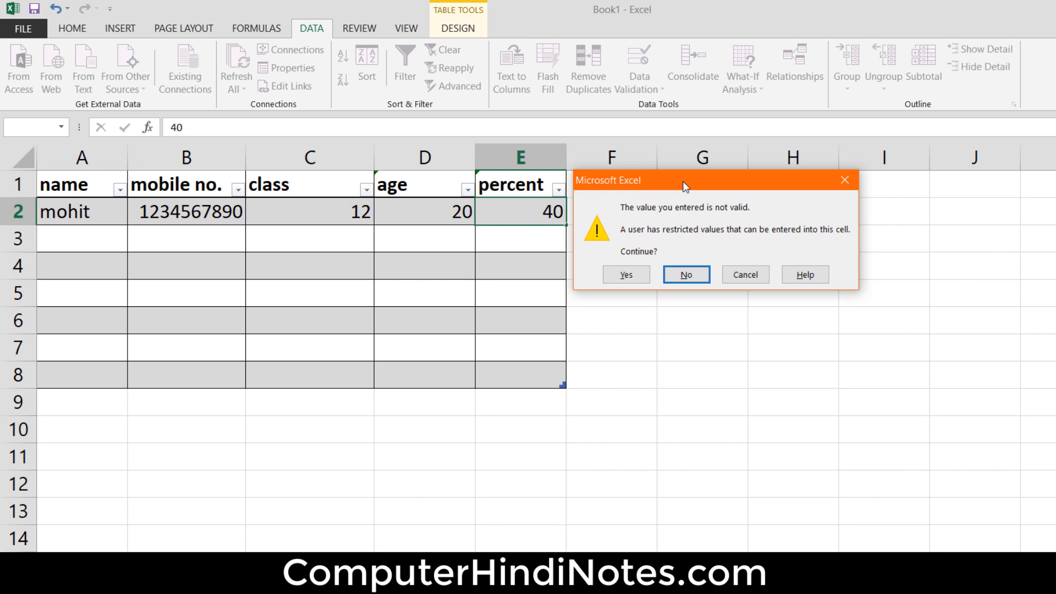
pyautogui.click(628, 280)
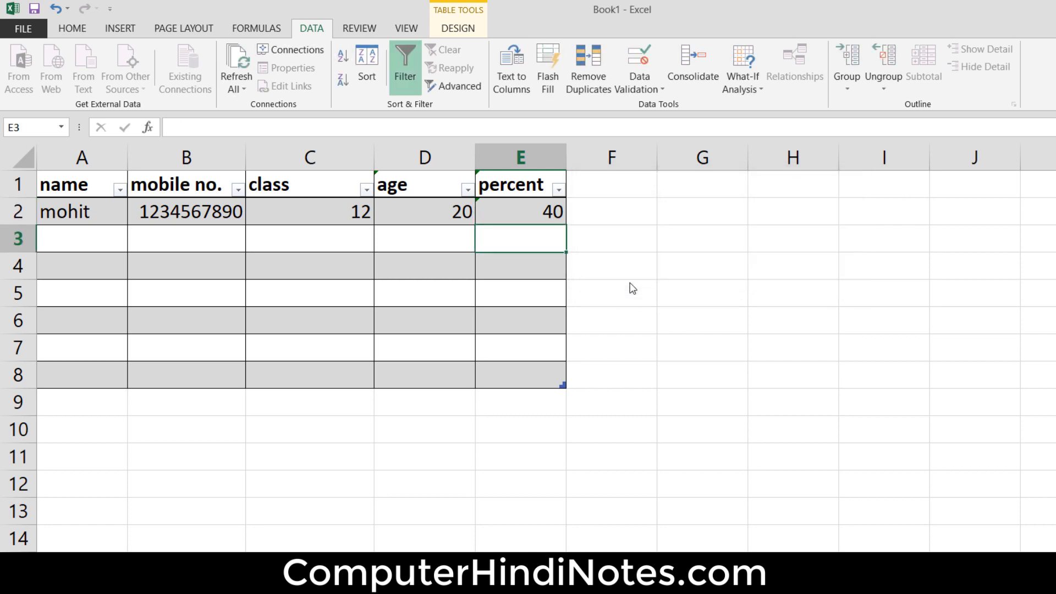
pyautogui.click(508, 220)
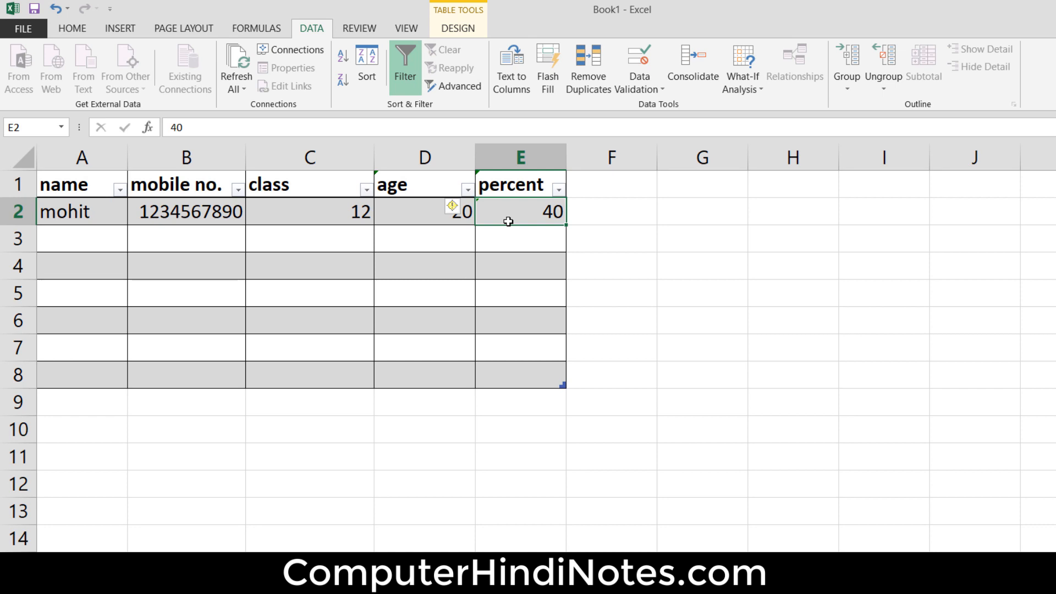
# - Preview the Information error alert style in the data validation settings for column F, without applying it
pyautogui.click(632, 157)
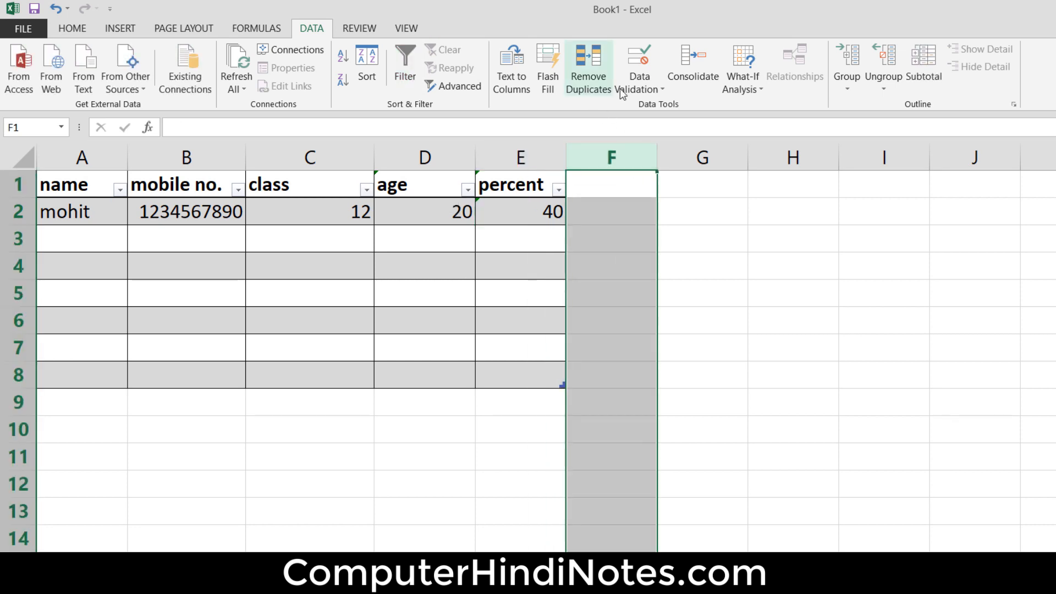
pyautogui.click(655, 80)
pyautogui.click(677, 111)
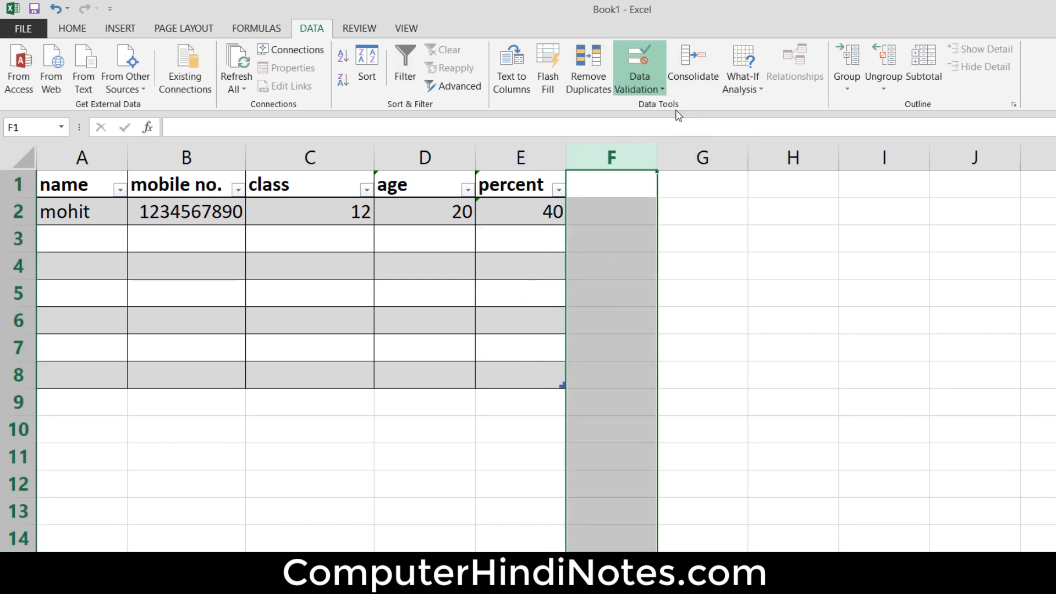
pyautogui.click(773, 258)
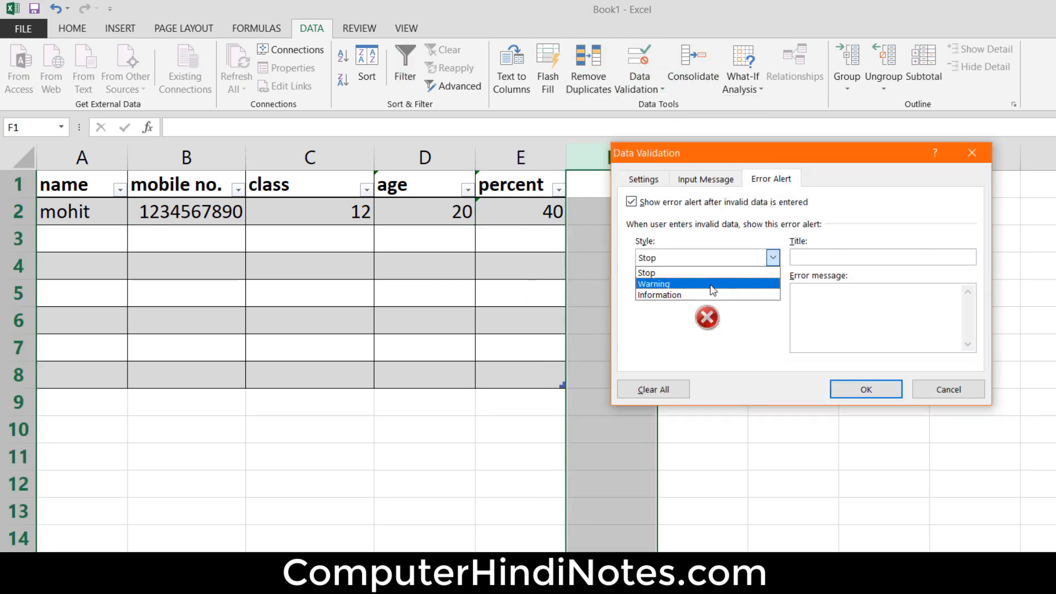
pyautogui.click(687, 296)
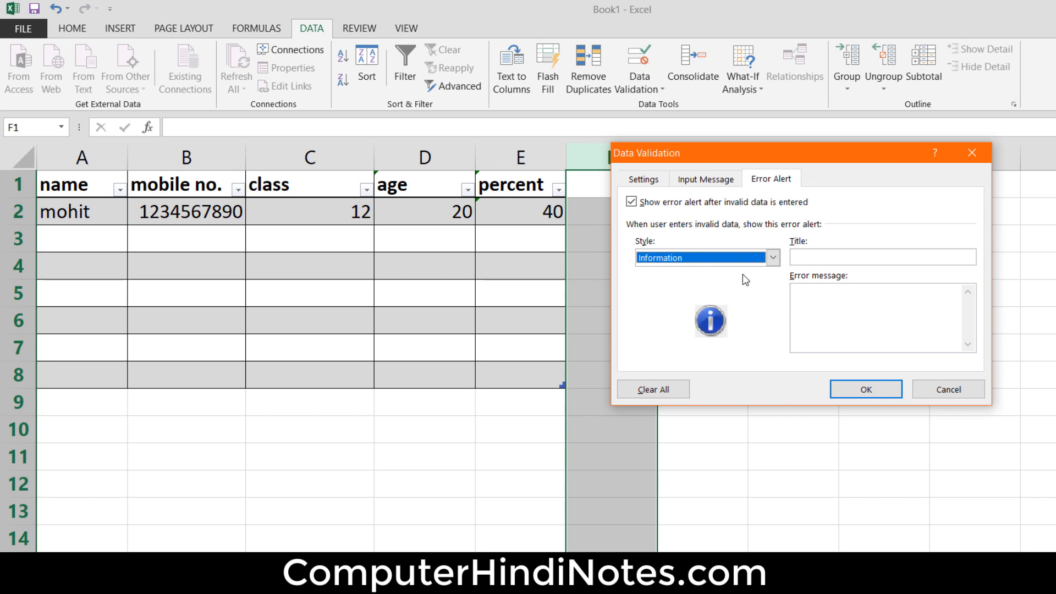
pyautogui.click(966, 399)
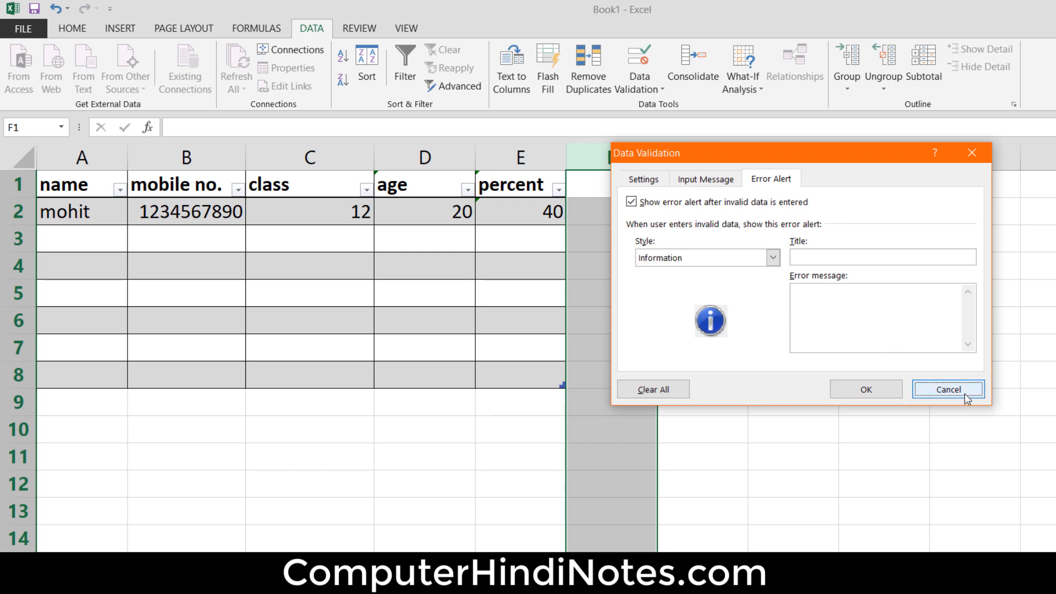
pyautogui.click(428, 188)
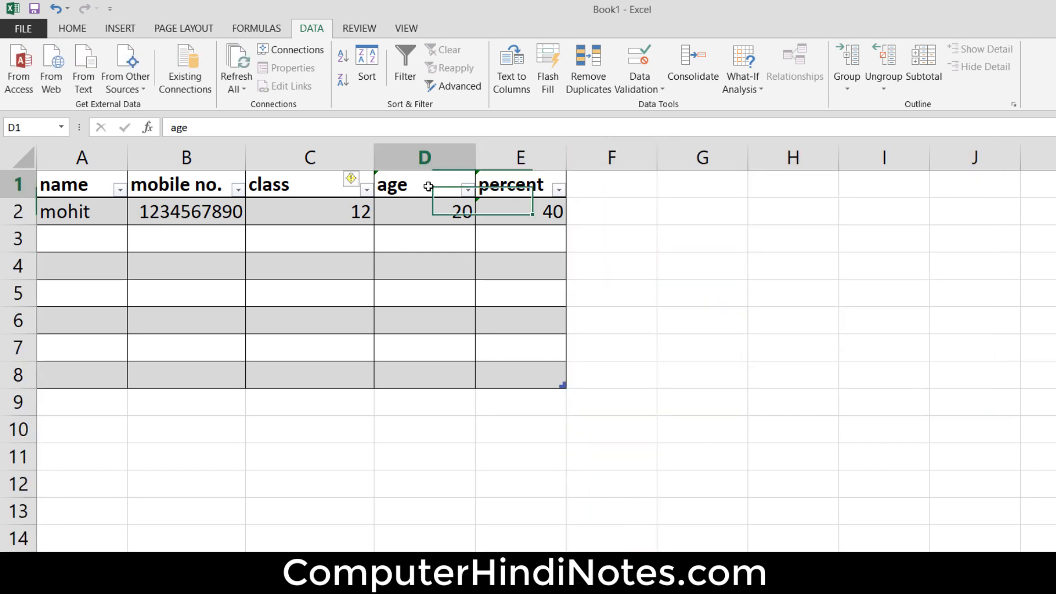